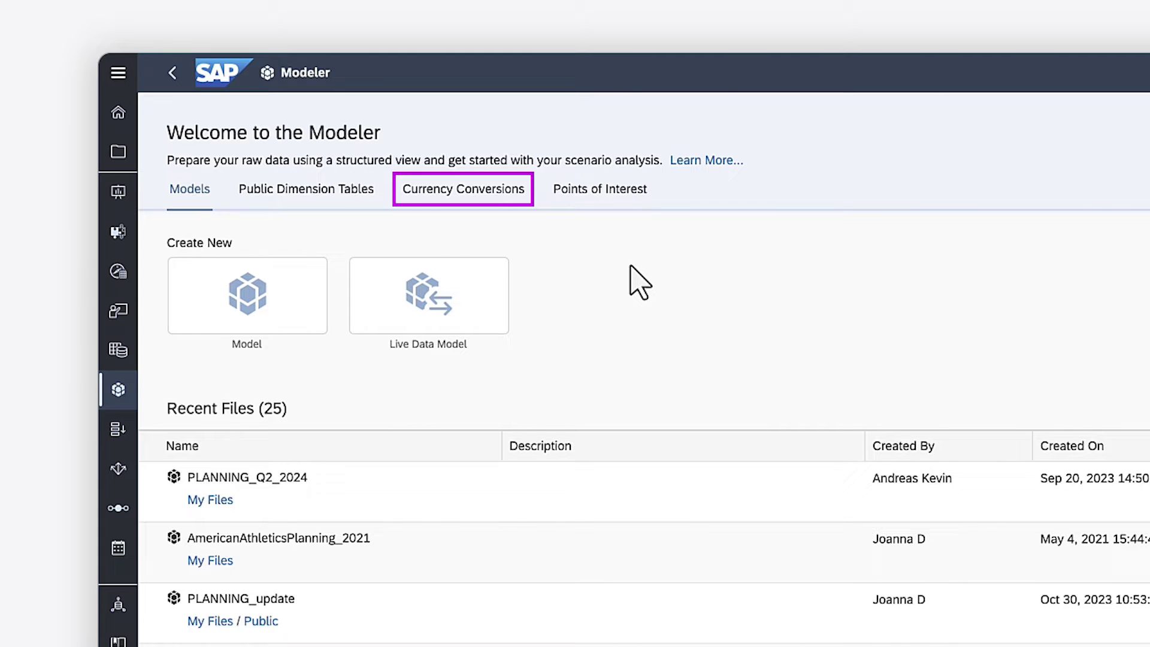
Show the Modeler's Currency Conversions tab with its seven existing conversion tables.
left_click(482, 194)
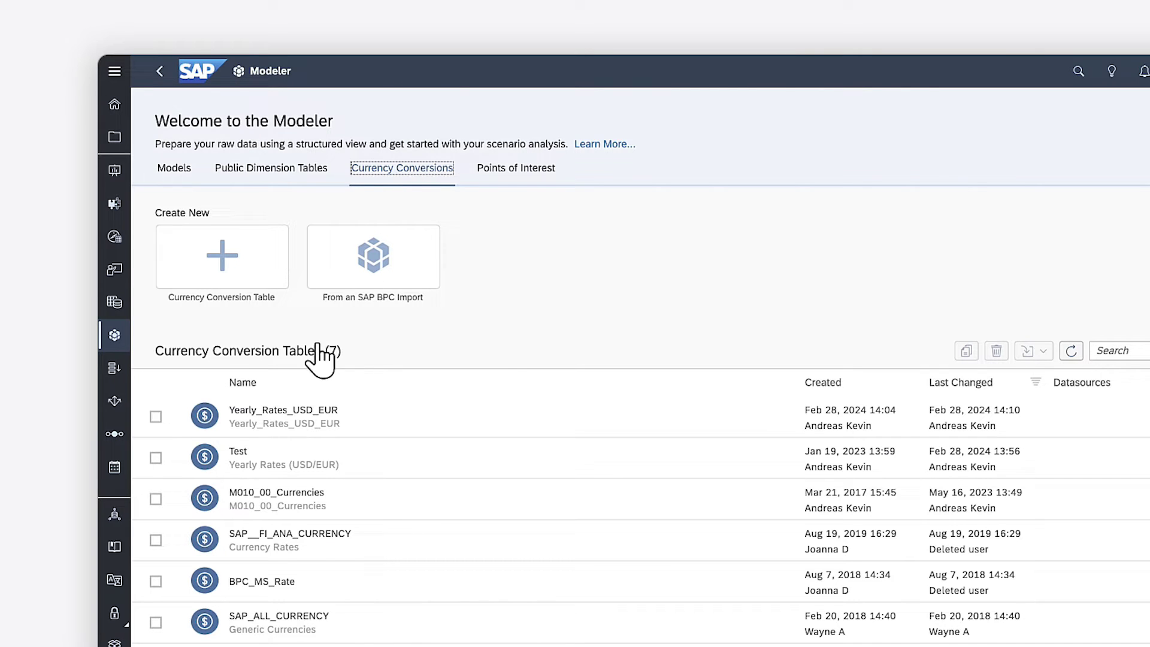
Open Yearly_Rates_USD_EUR to view its 14 EUR/USD average rate rows for 2019–2025.
left_click(276, 411)
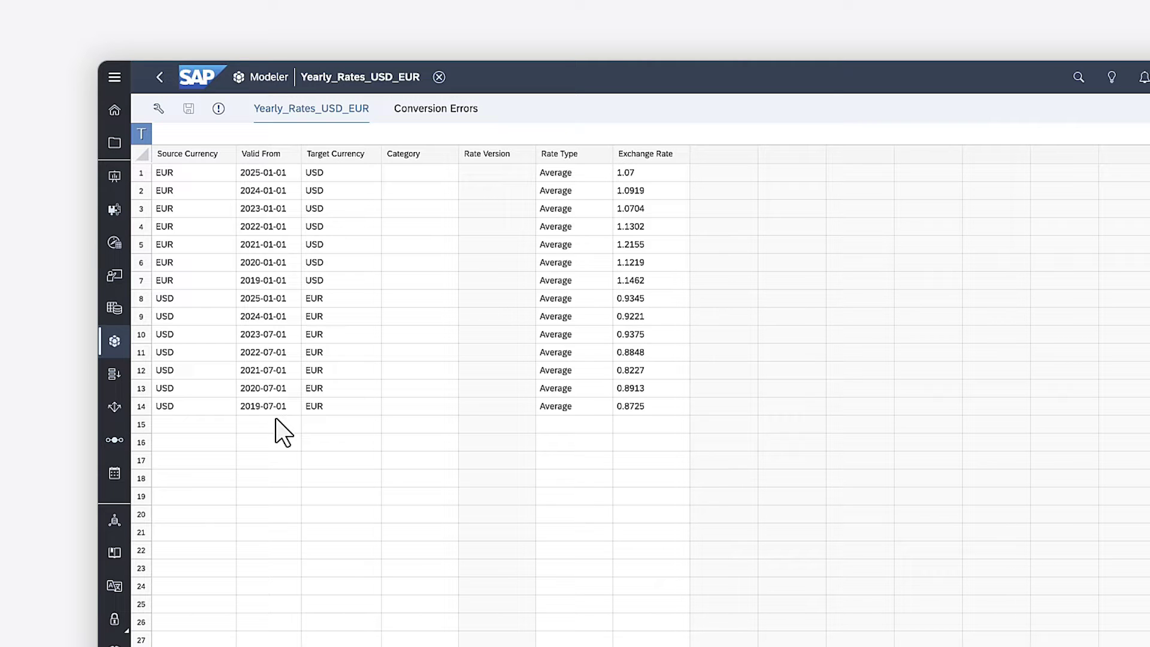
For the 2025-01-01 EUR-to-USD row, choose Category Specific and enter Rate Version Optimistic.
left_click(447, 160)
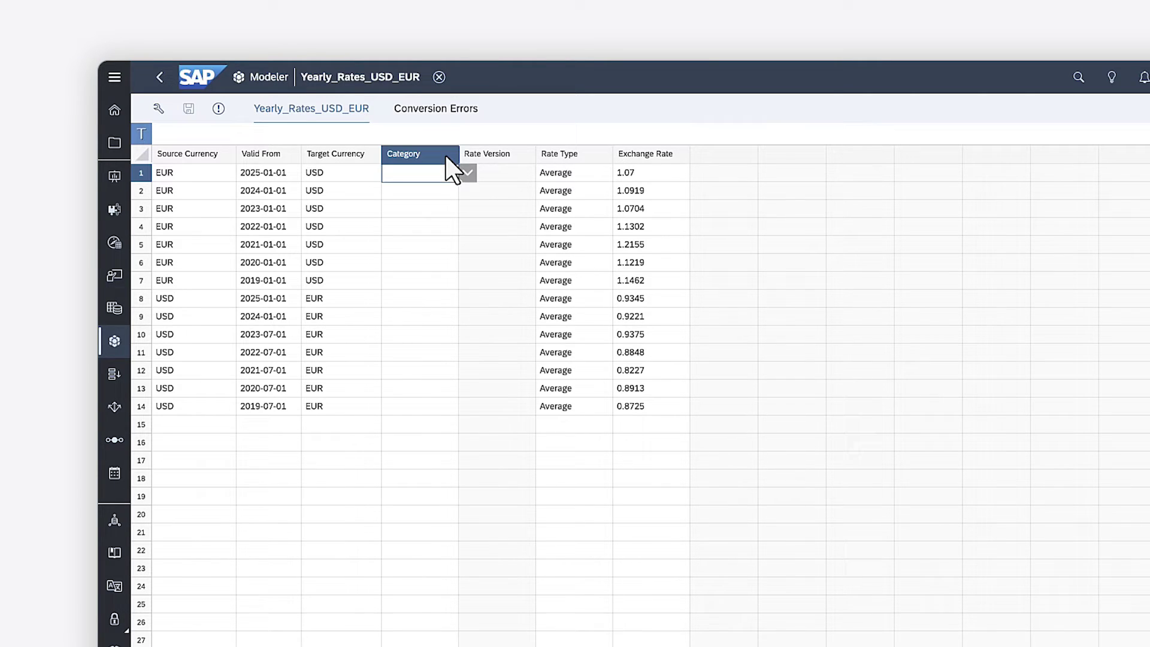
left_click(466, 174)
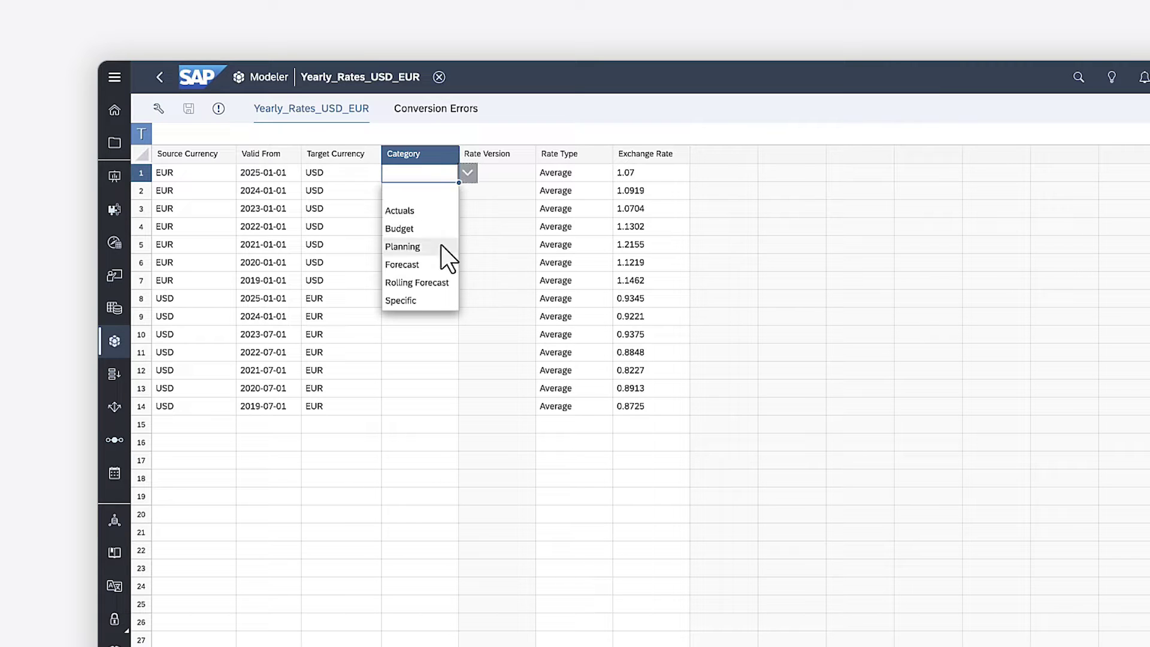
left_click(417, 300)
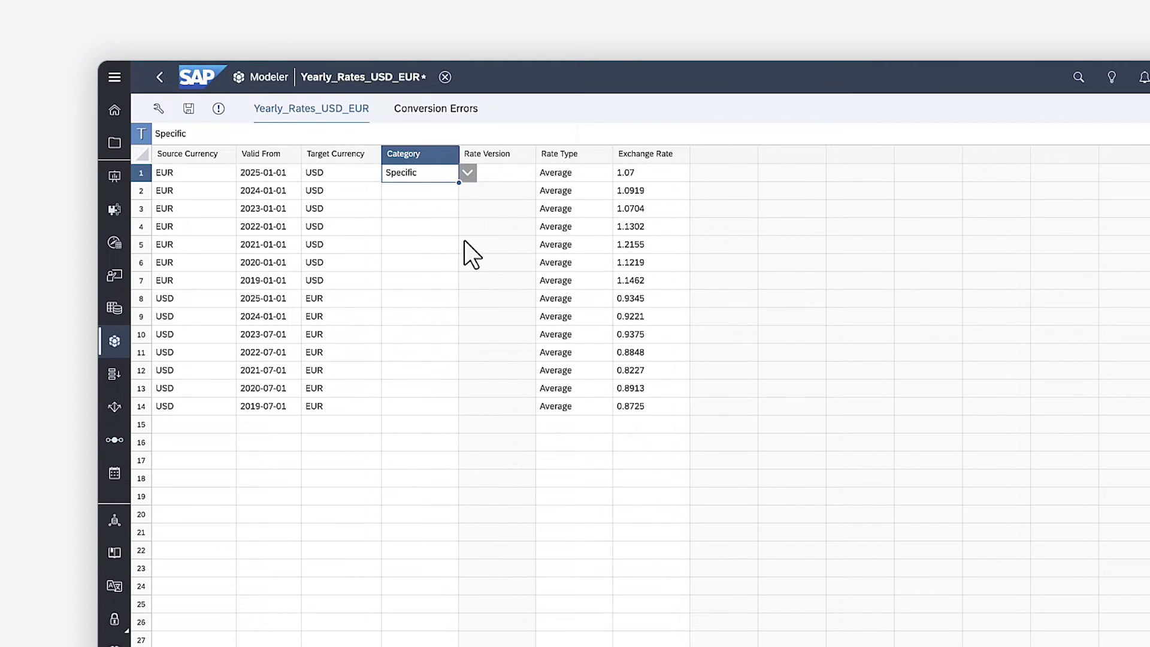
left_click(494, 174)
type("Optimistic")
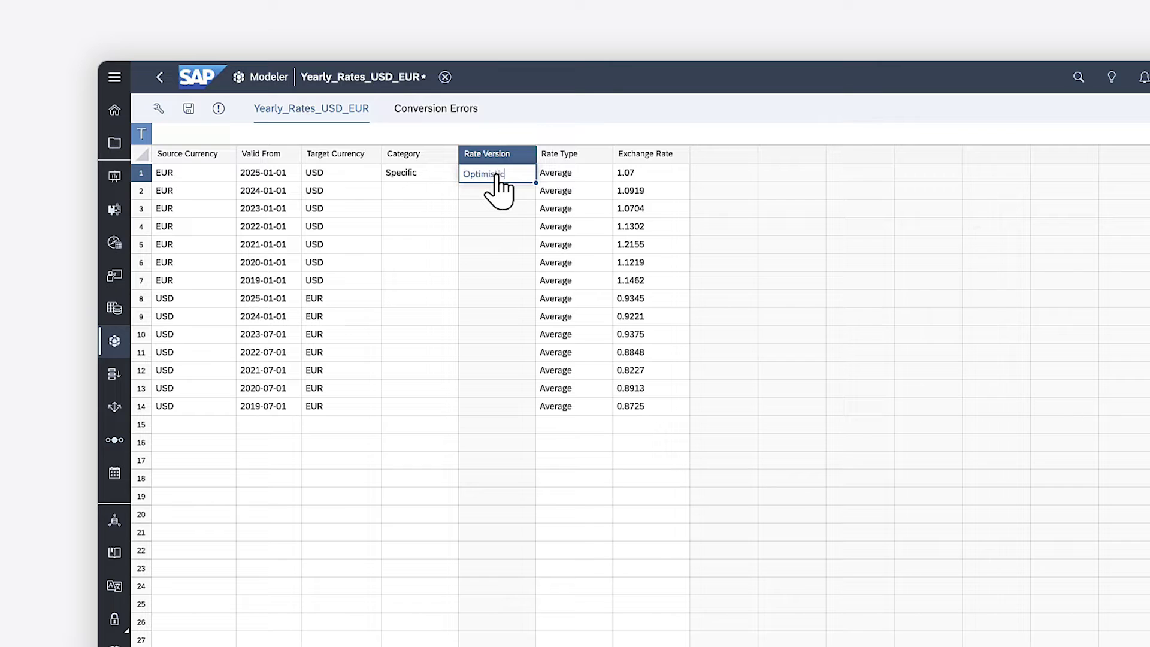
key("Return")
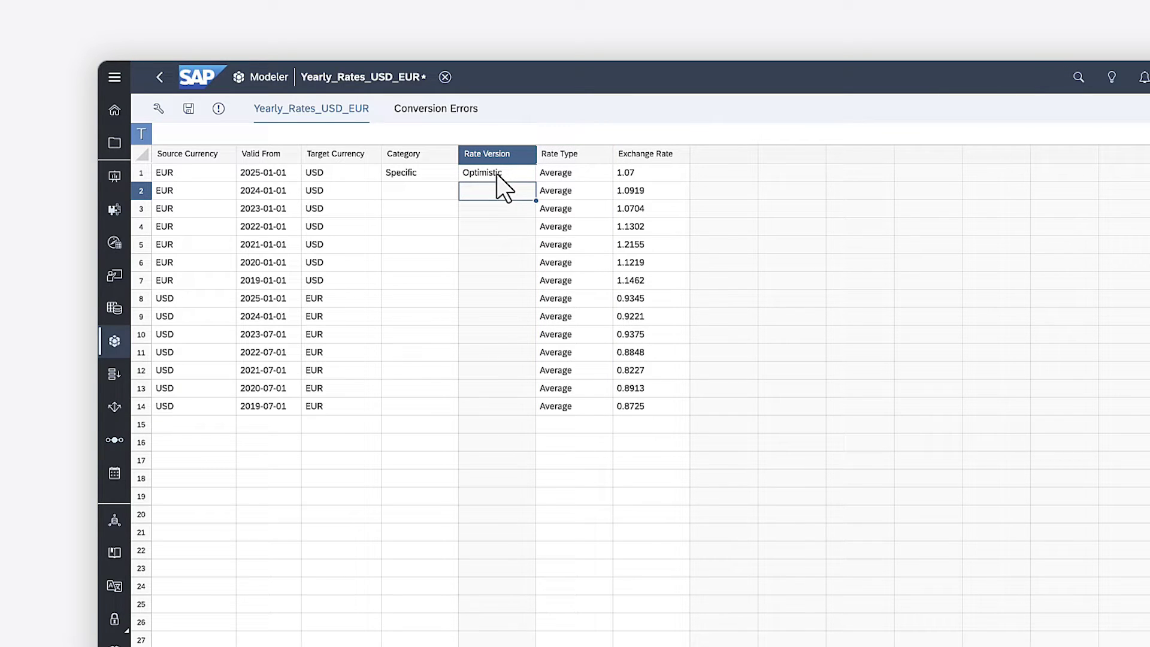
Discard the rate table edits, then open PLANNING_Q2_2024 and view its Customer dimension currencies.
left_click(270, 77)
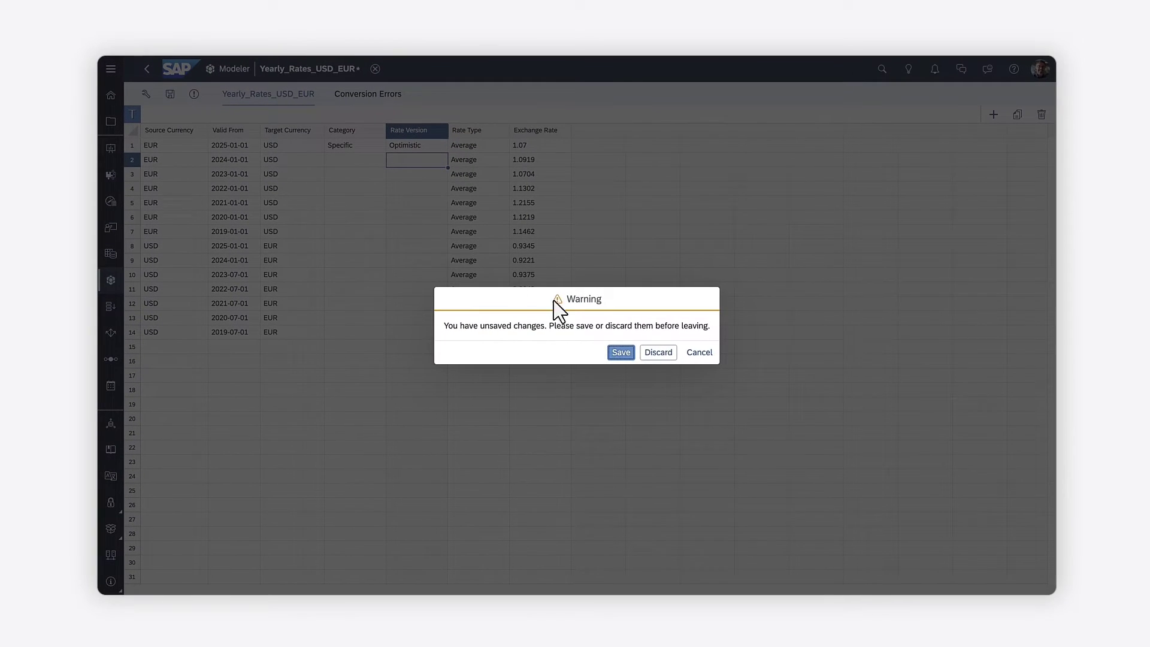
left_click(658, 353)
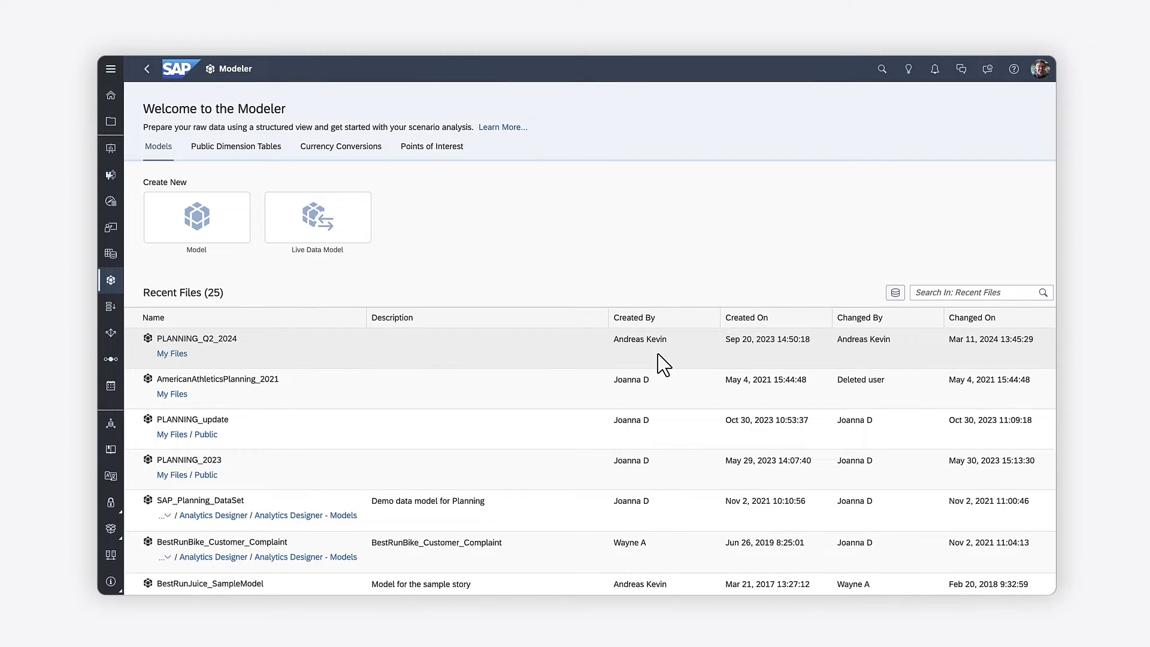
left_click(200, 339)
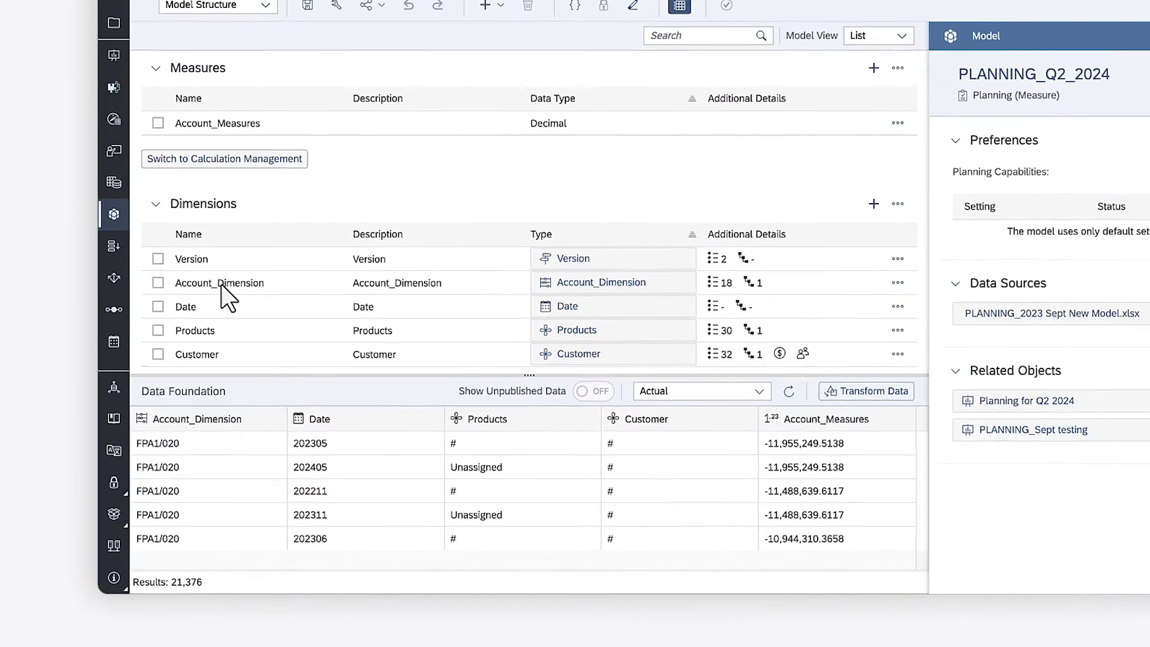
left_click(598, 354)
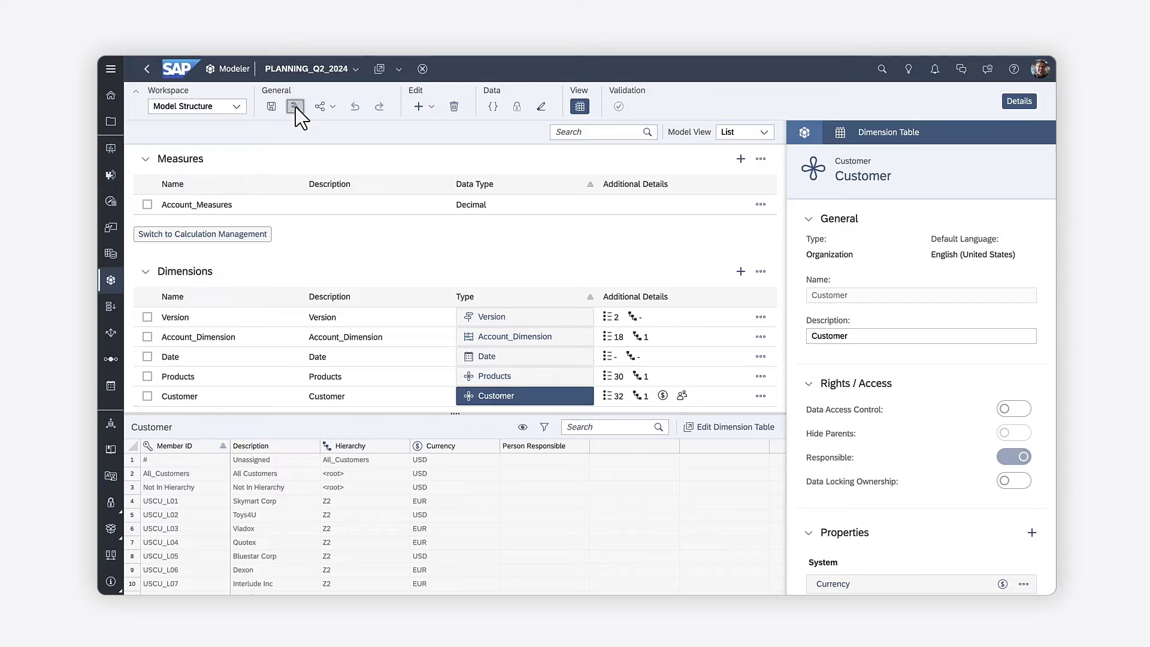
In Model Preferences, enable currency conversion with Yearly_Rates_USD_EUR and a currency variable defaulting to EUR.
left_click(294, 107)
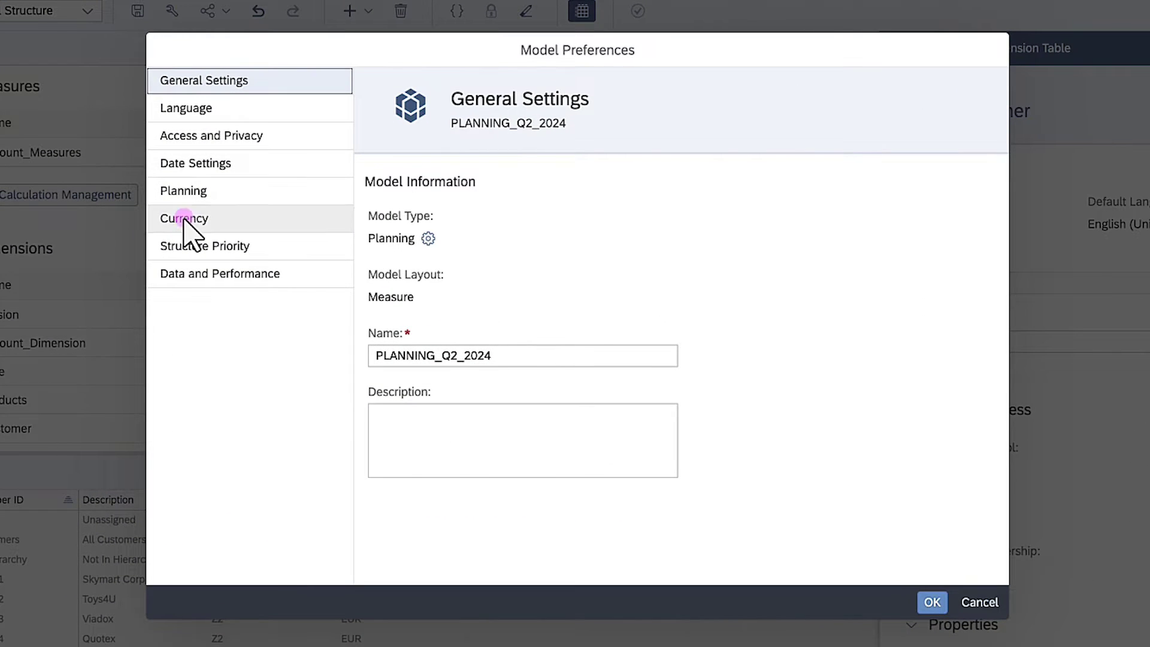
left_click(183, 219)
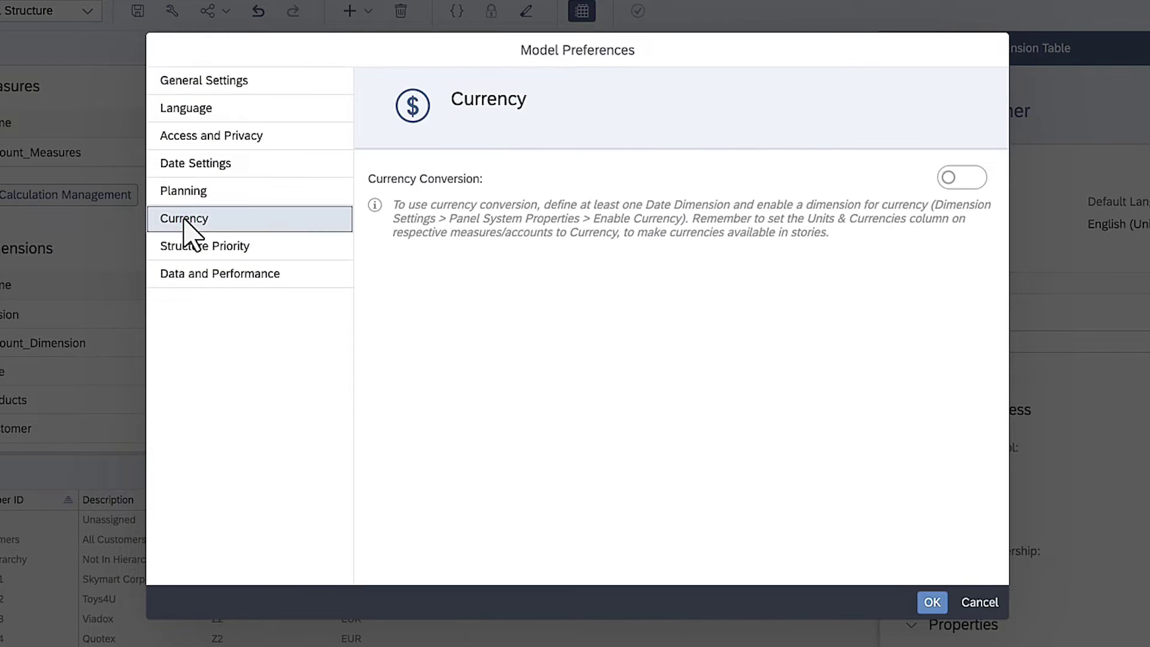
left_click(978, 181)
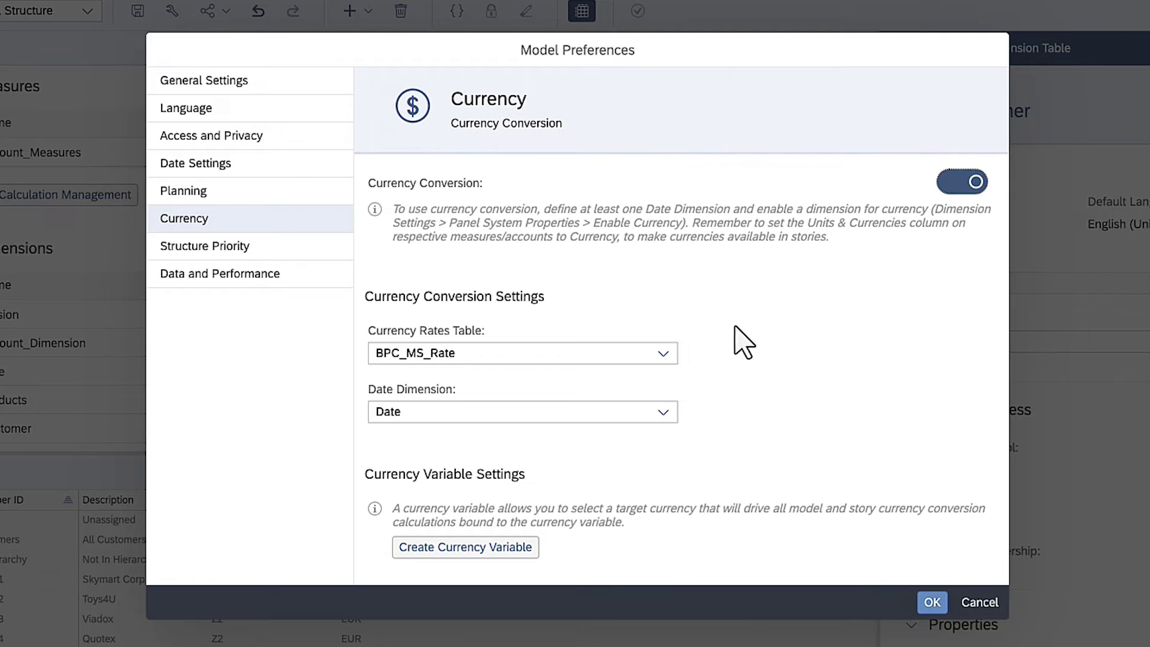
left_click(665, 357)
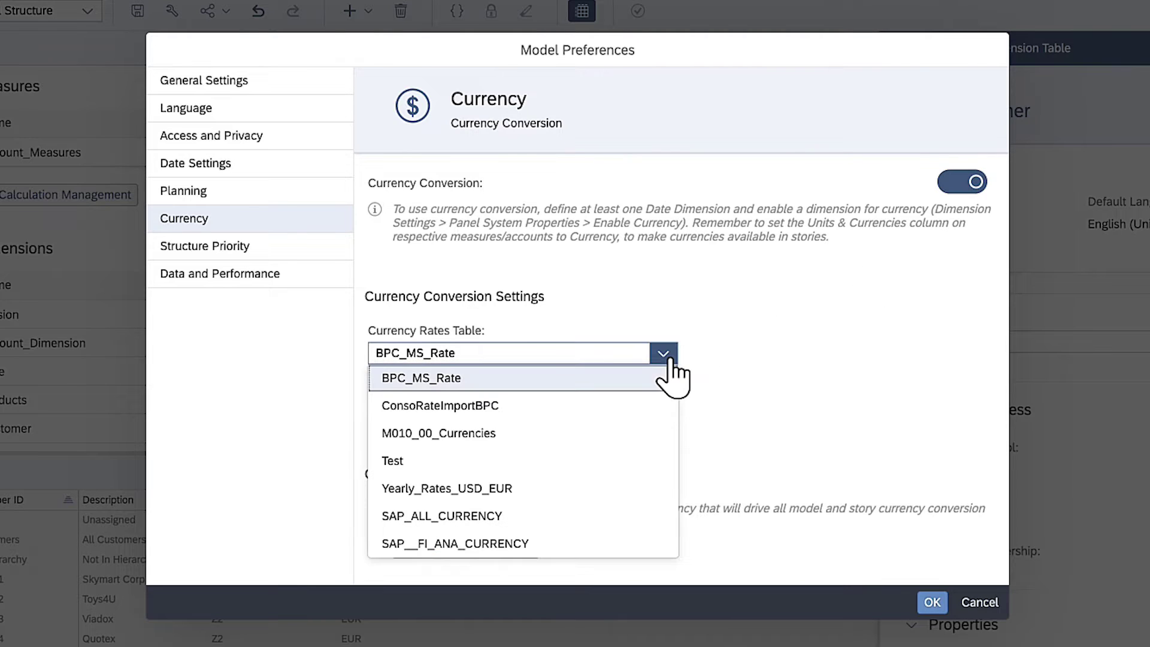
left_click(485, 492)
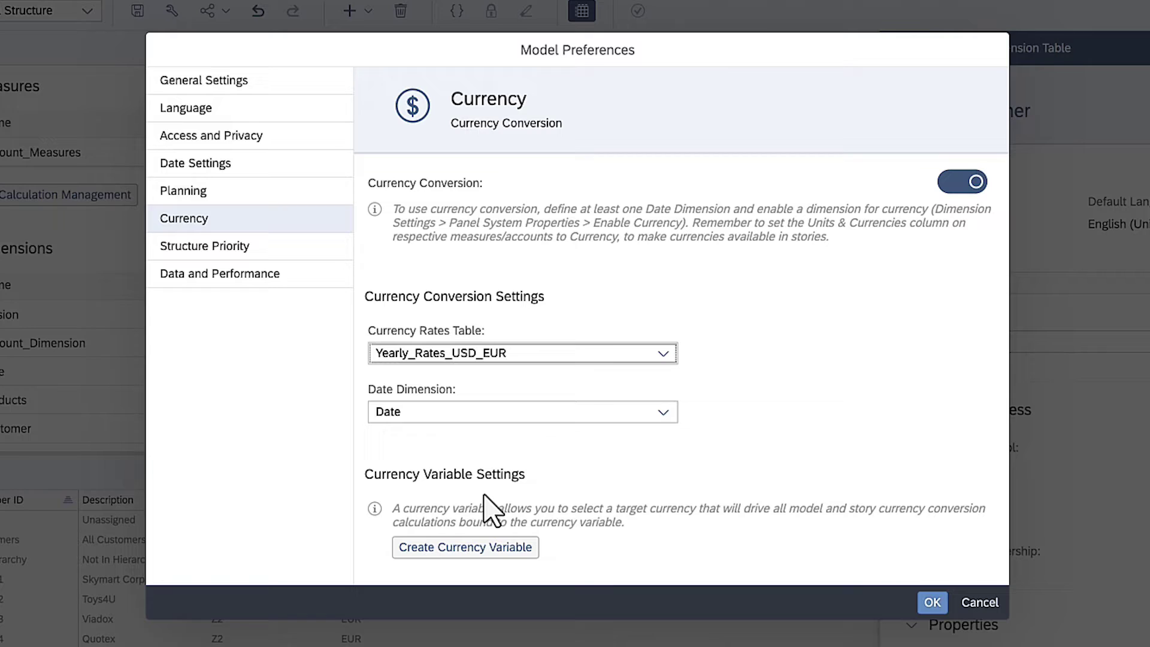
left_click(470, 549)
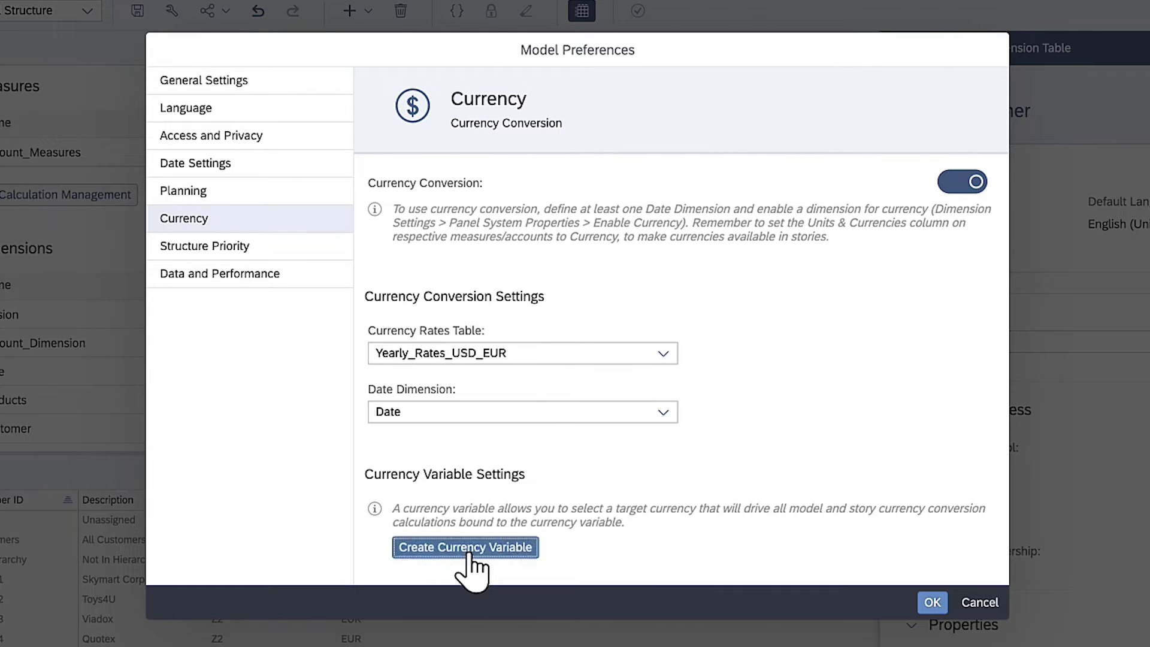
scroll(479, 566, "down", 2)
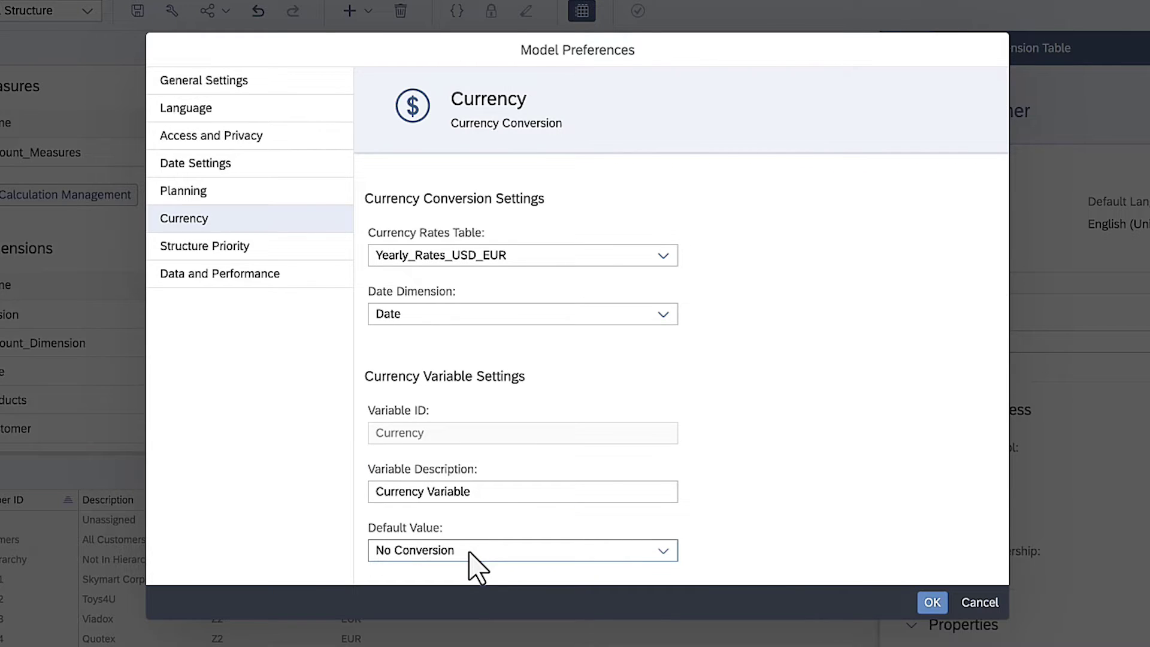
left_click(663, 550)
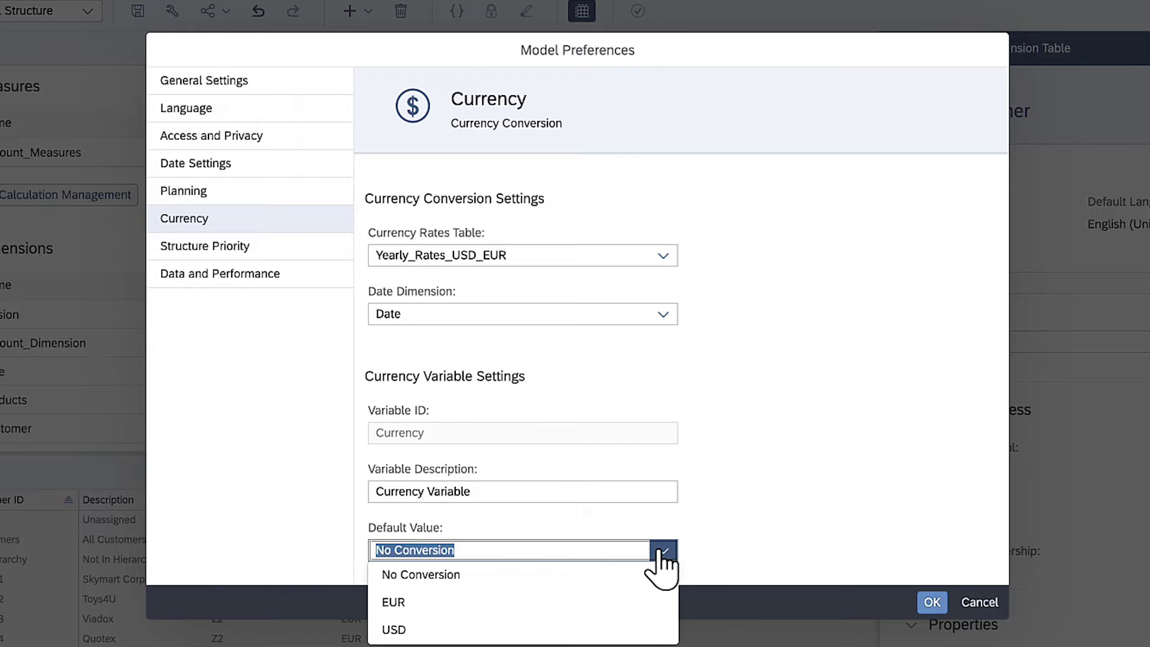
left_click(400, 604)
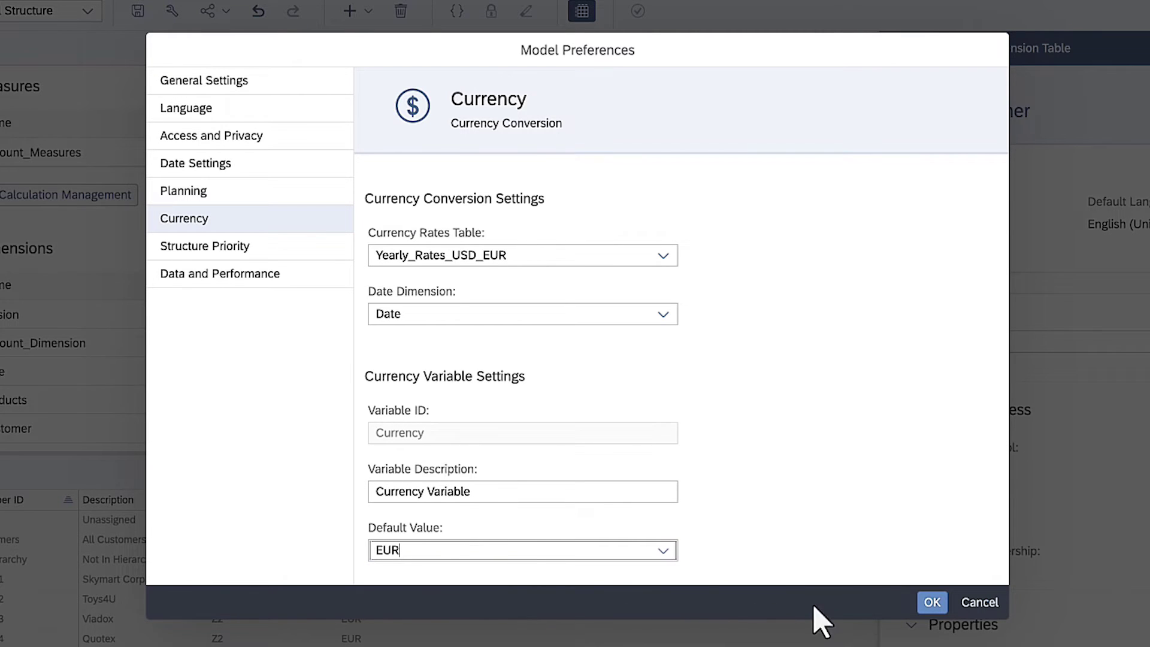
left_click(932, 602)
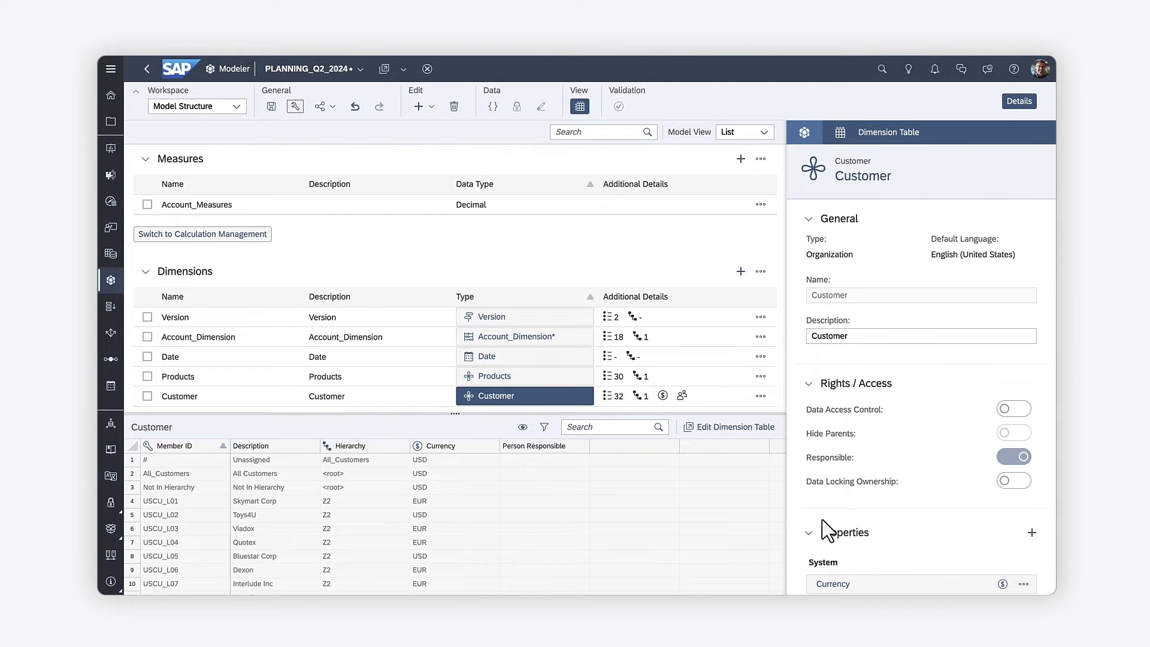
Open the Account_Dimension details and scroll through its members.
left_click(530, 350)
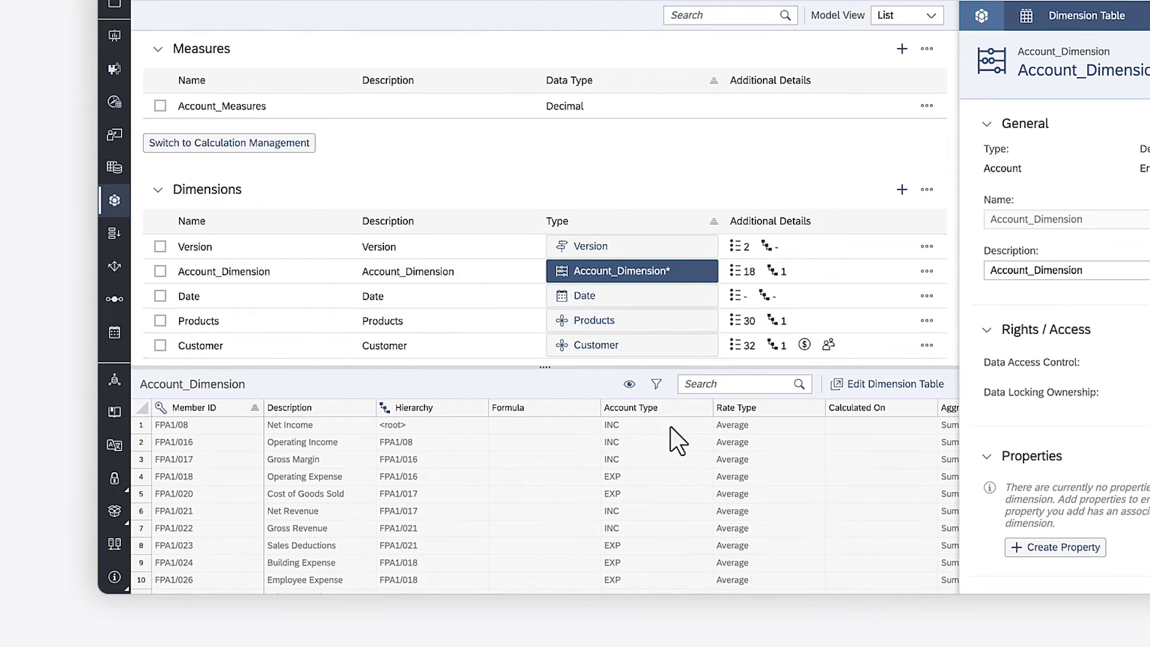
scroll(612, 515, "right", 1)
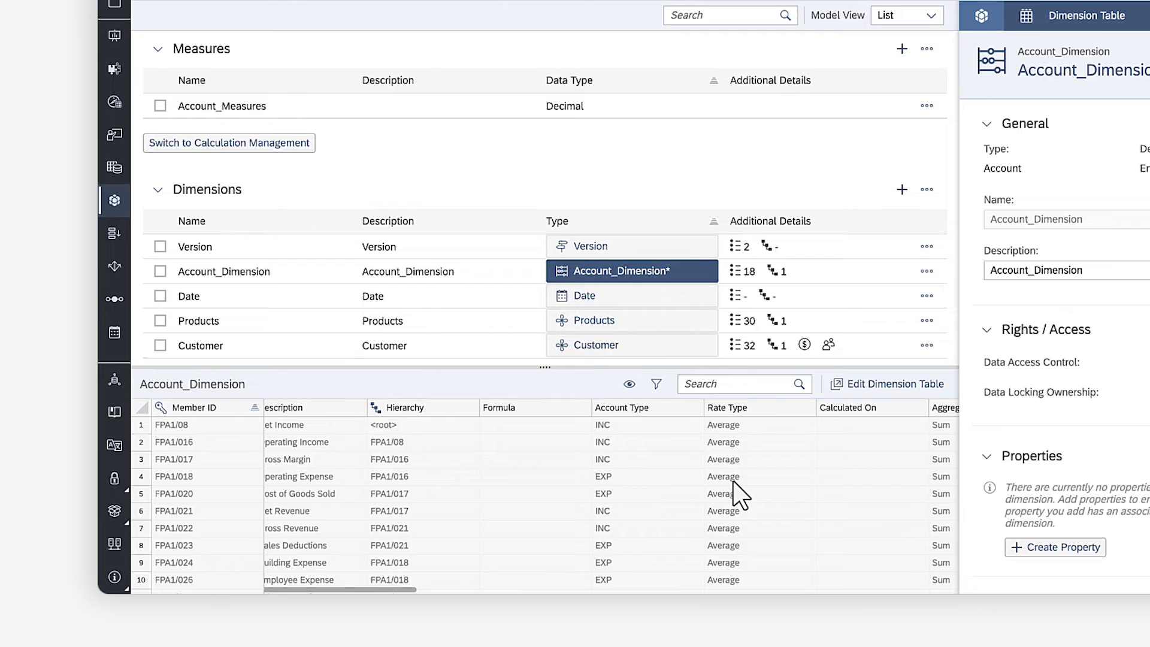
scroll(741, 494, "right", 5)
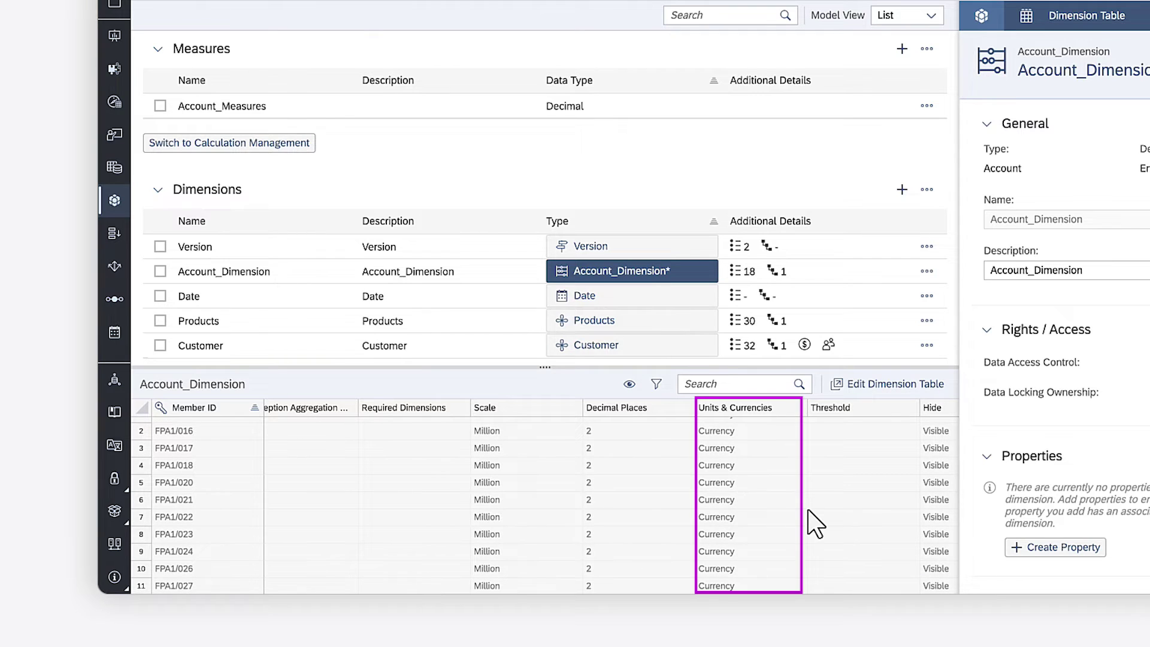
scroll(816, 521, "left", 6)
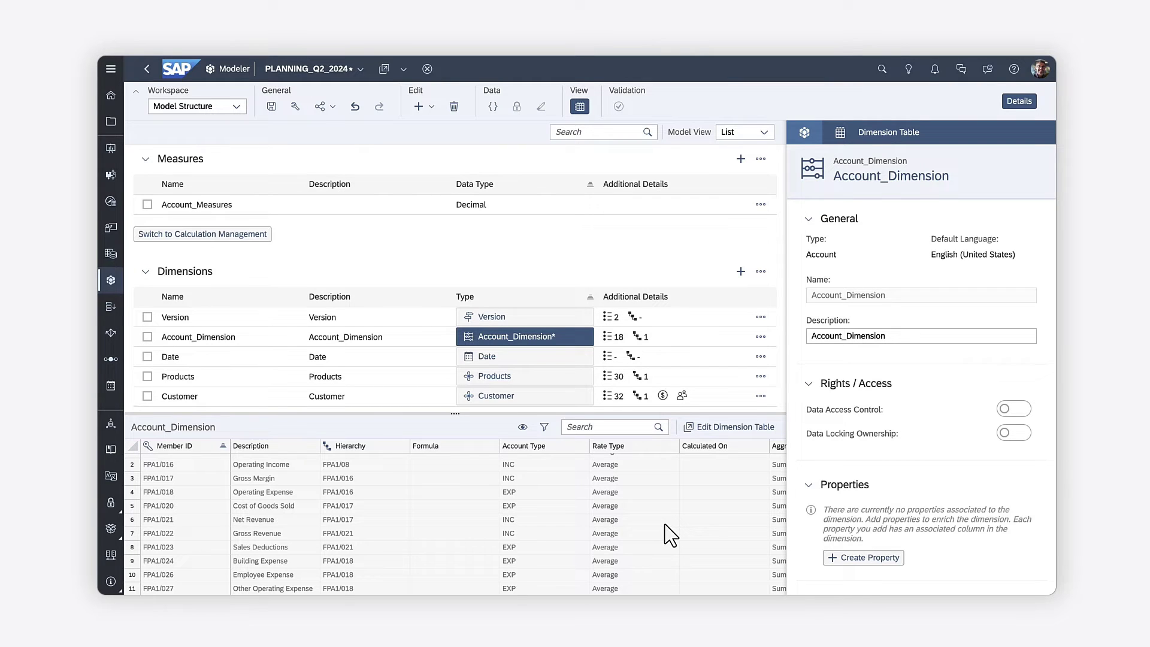
Confirm Account_Measures is a currency measure whose currency stays Fixed to USD.
left_click(192, 210)
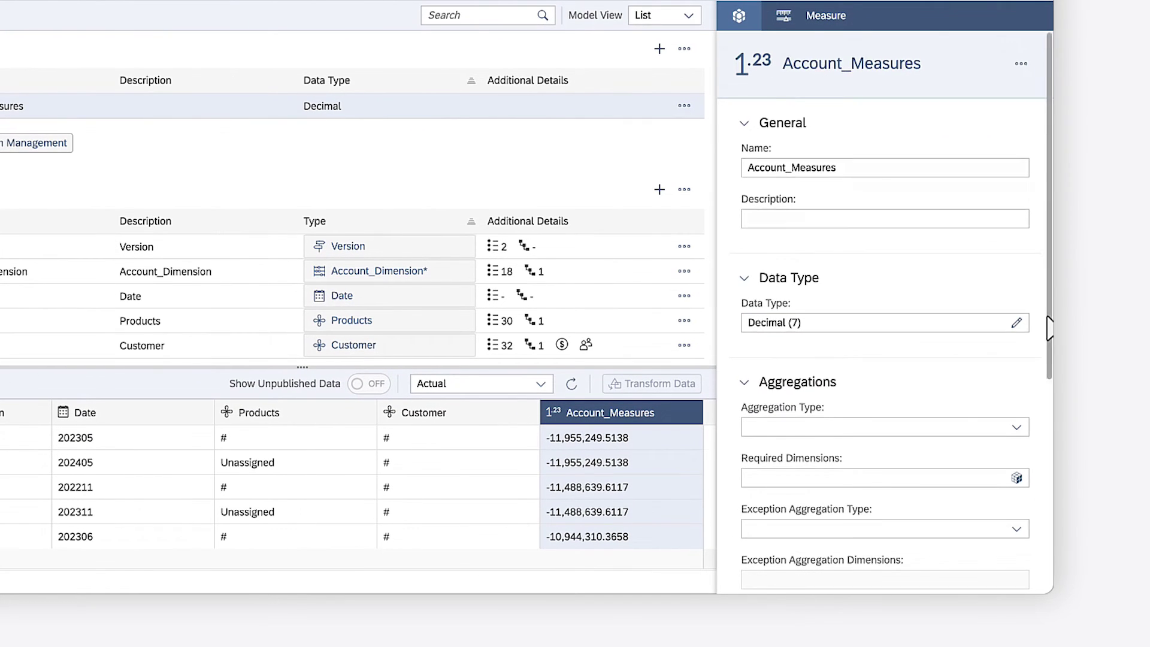
scroll(1047, 325, "down", 5)
left_click(1016, 392)
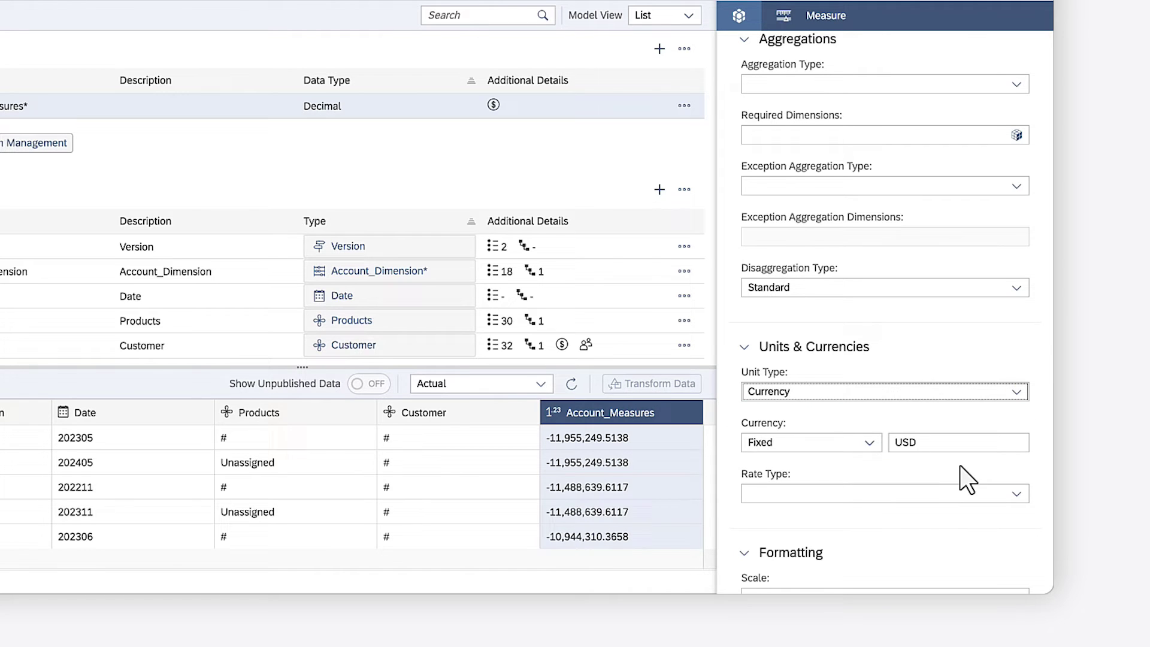
left_click(869, 443)
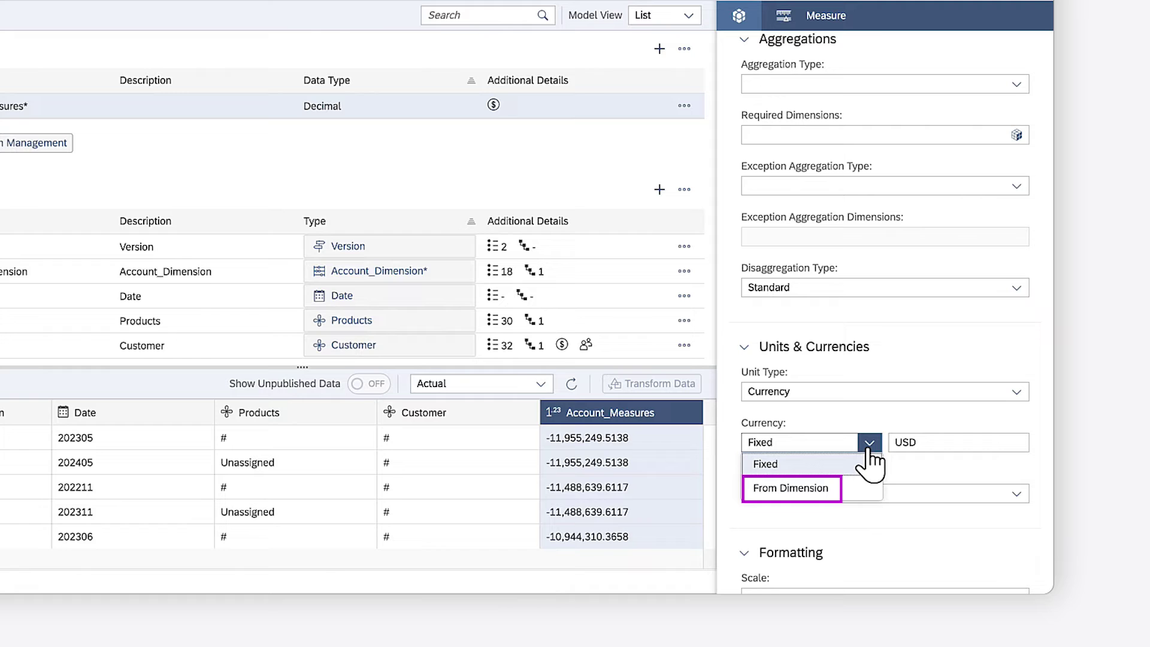
left_click(869, 443)
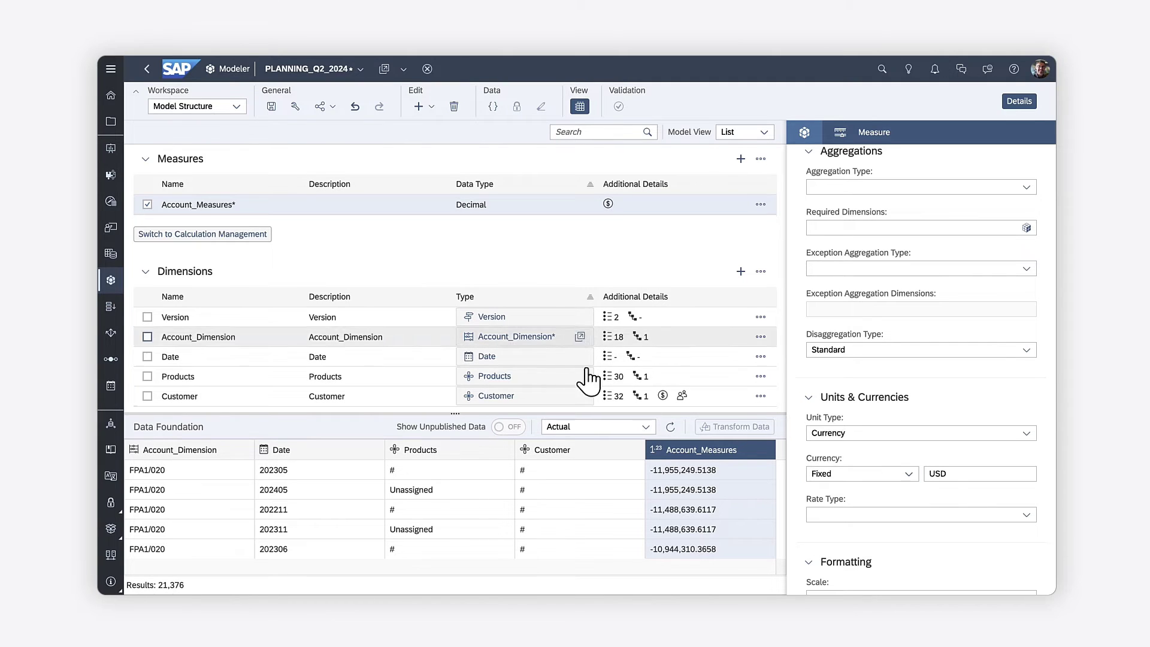
In calculation management, add conversion measure Currency_Variable with target currency From Variable and category Dynamic.
left_click(195, 236)
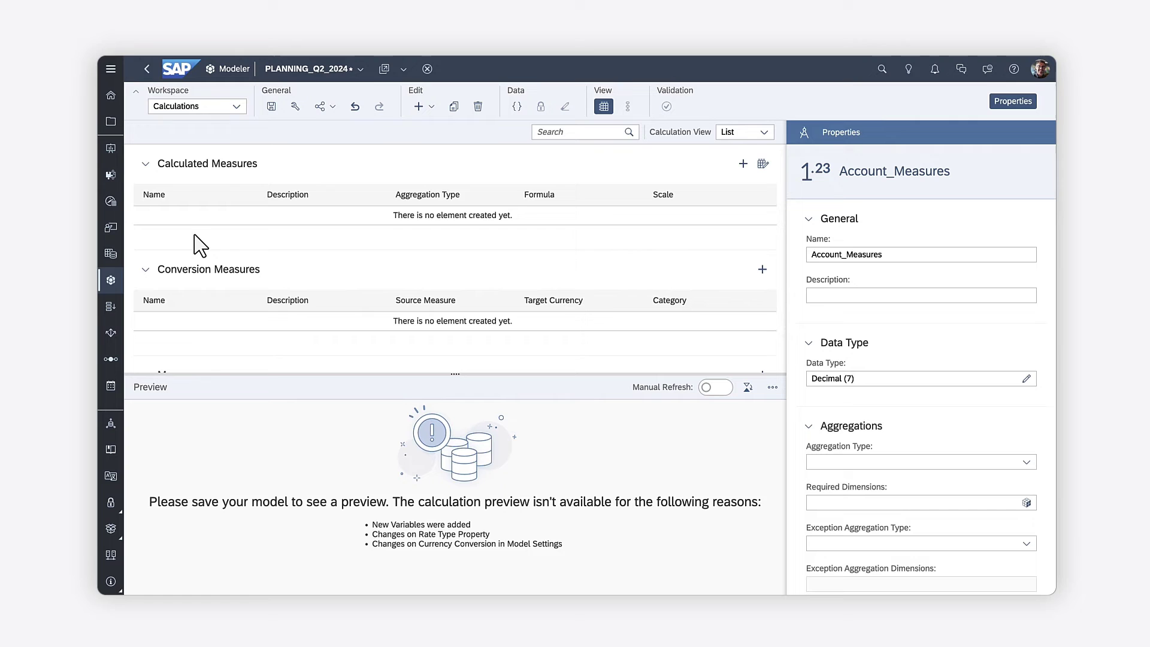
left_click(761, 270)
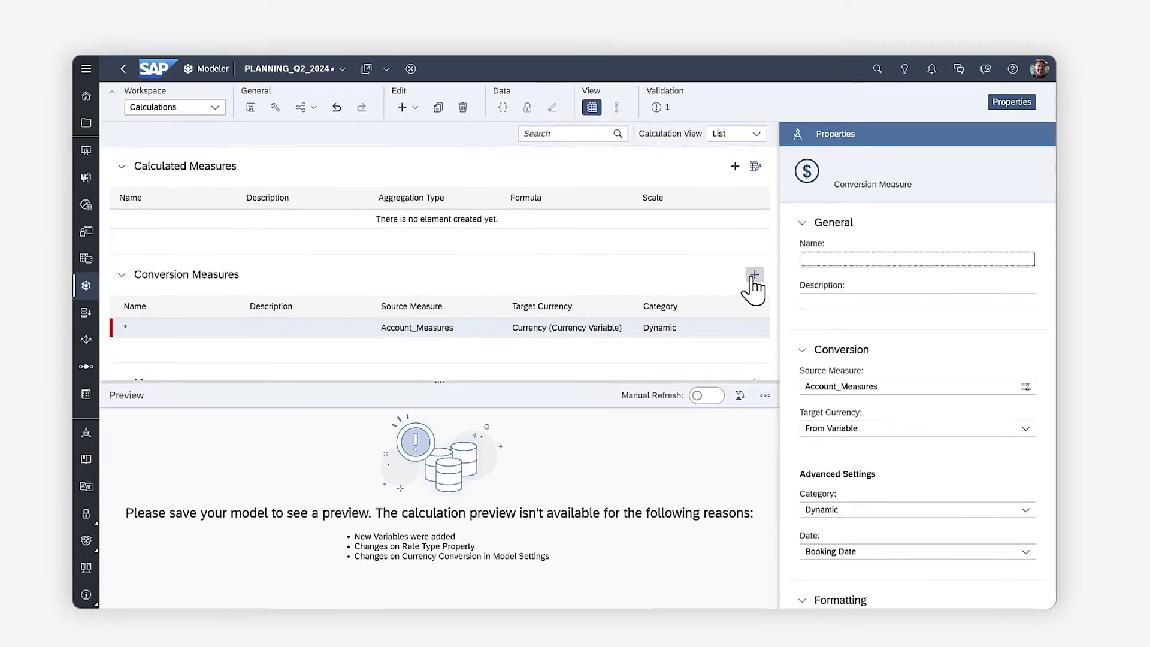
type("Currenc")
type("y_Variable")
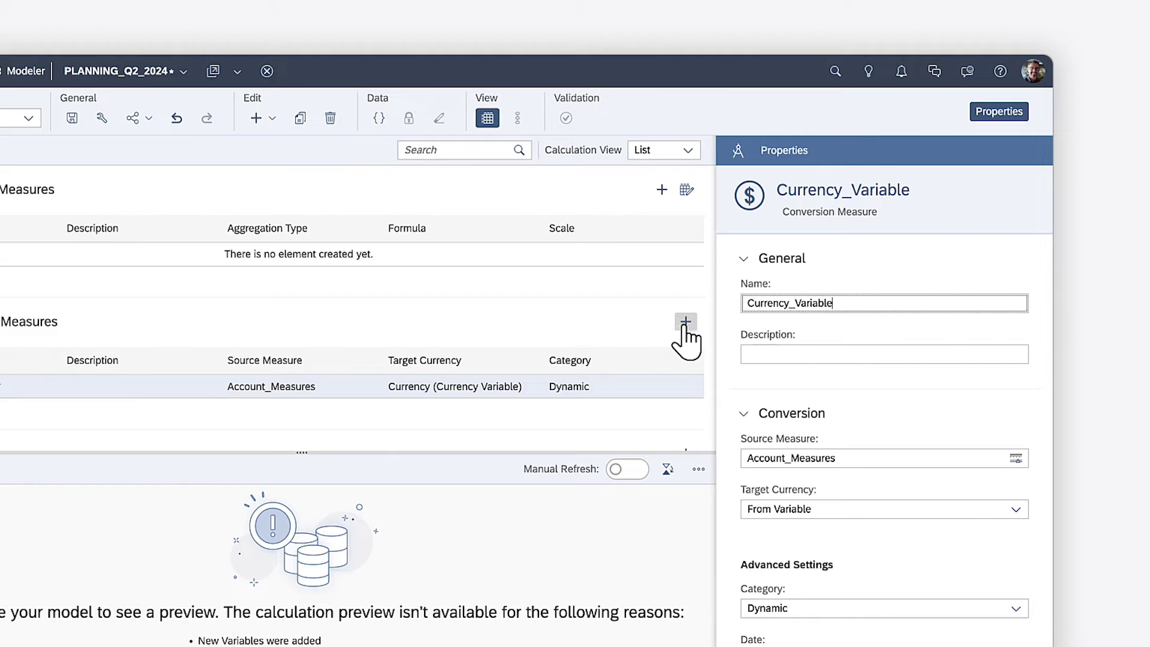
left_click(1016, 510)
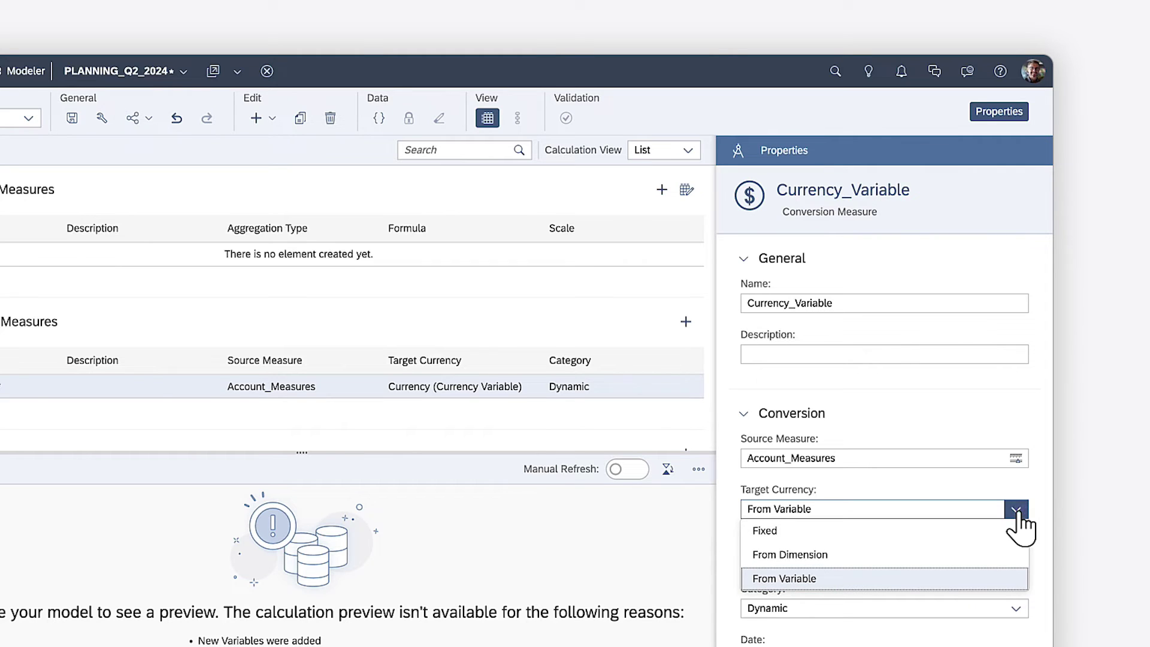
left_click(1017, 513)
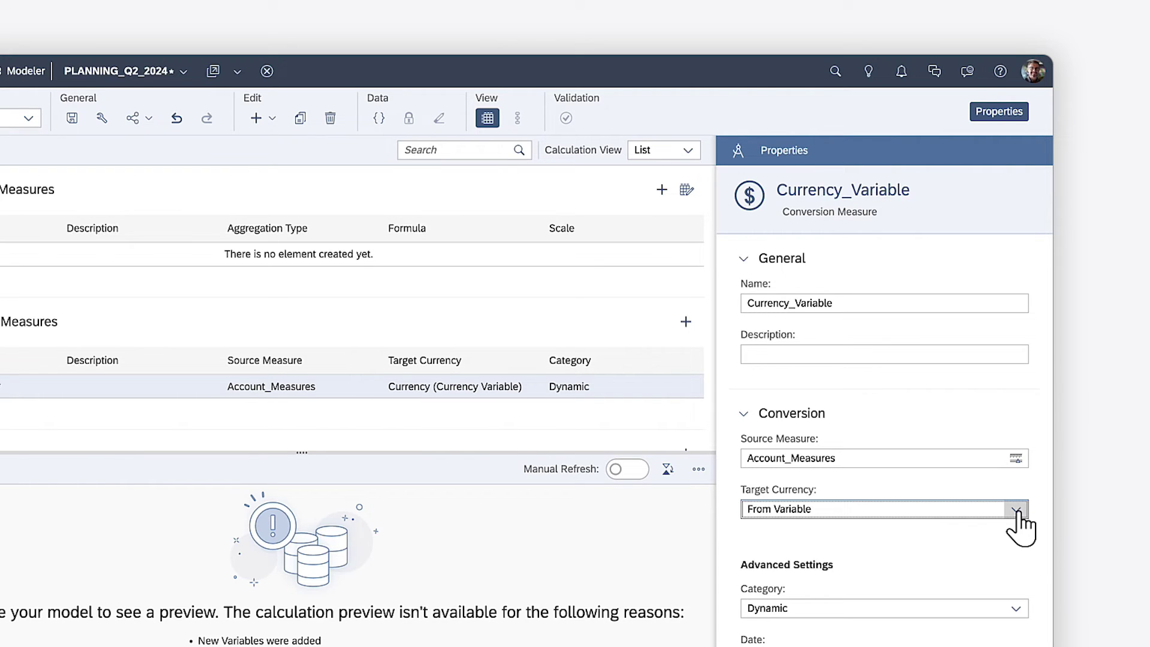
left_click(1016, 608)
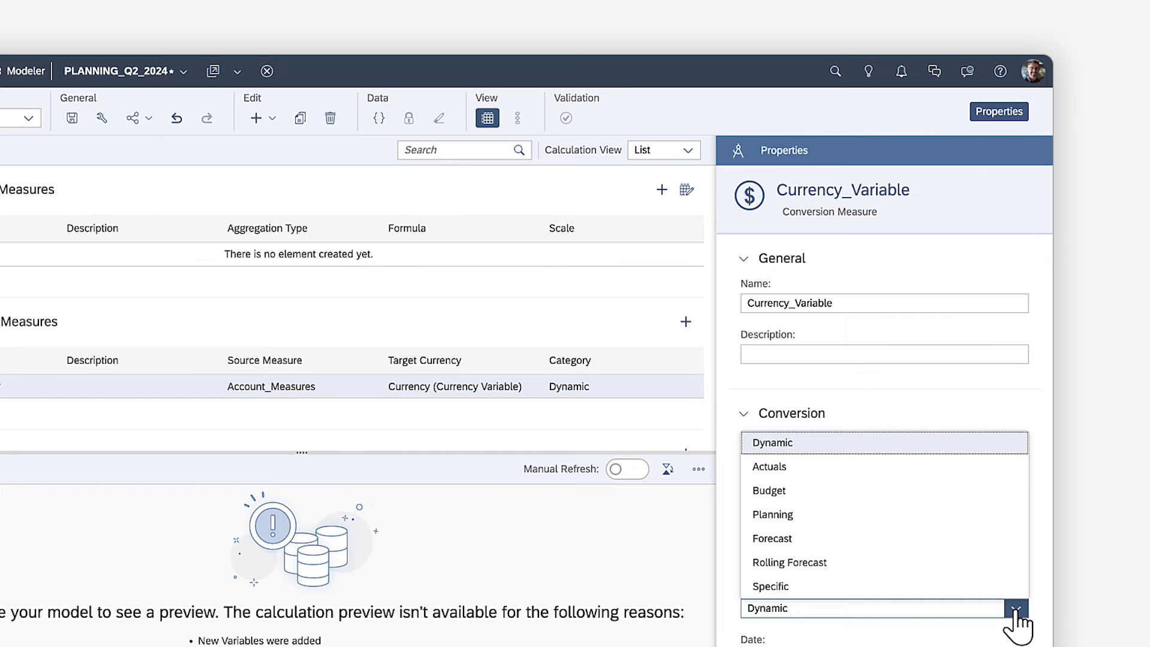
left_click(1017, 609)
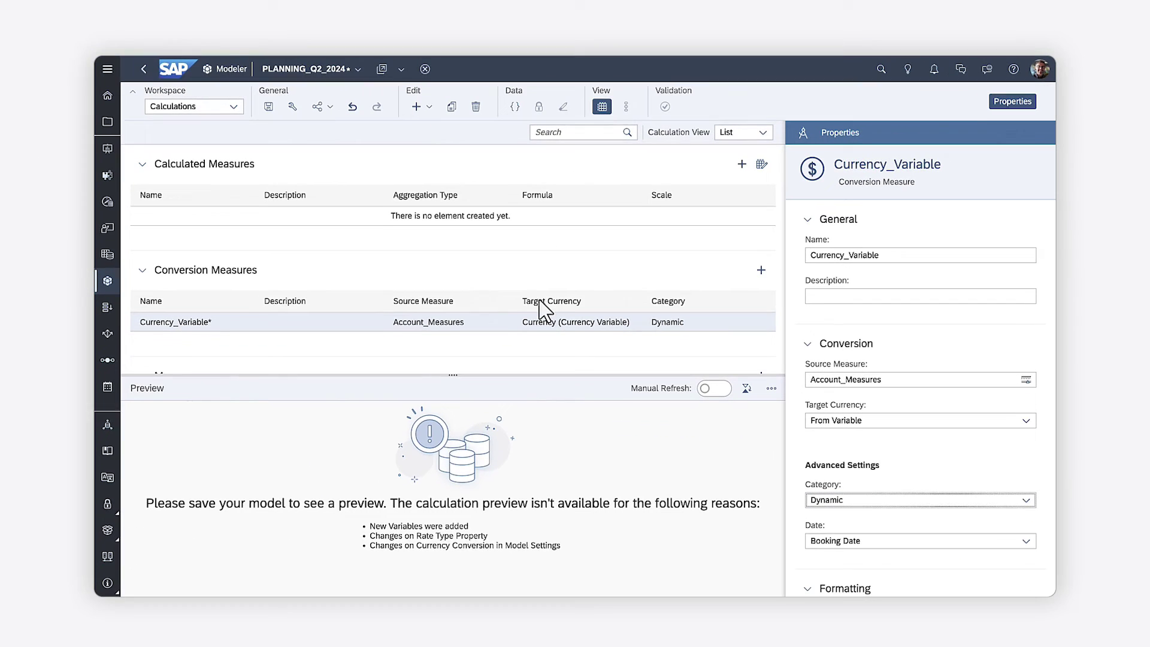
Save the PLANNING_Q2_2024 model with its new conversion settings.
left_click(72, 118)
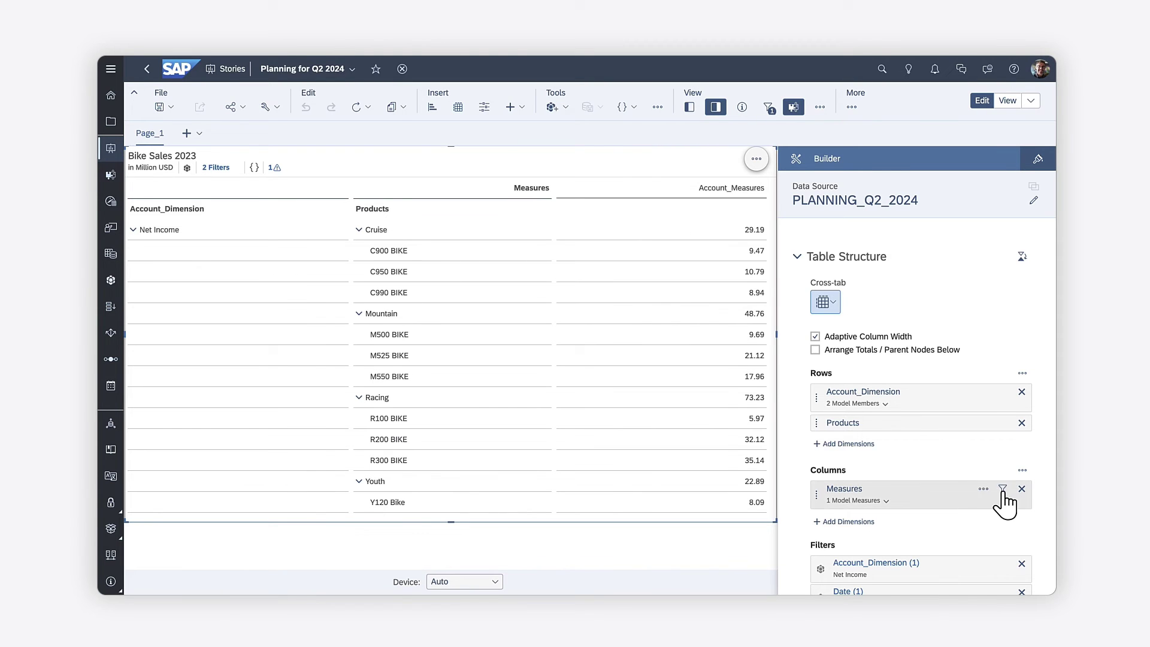
Add Currency_Variable to the Bike Sales 2023 table's measures.
left_click(1000, 491)
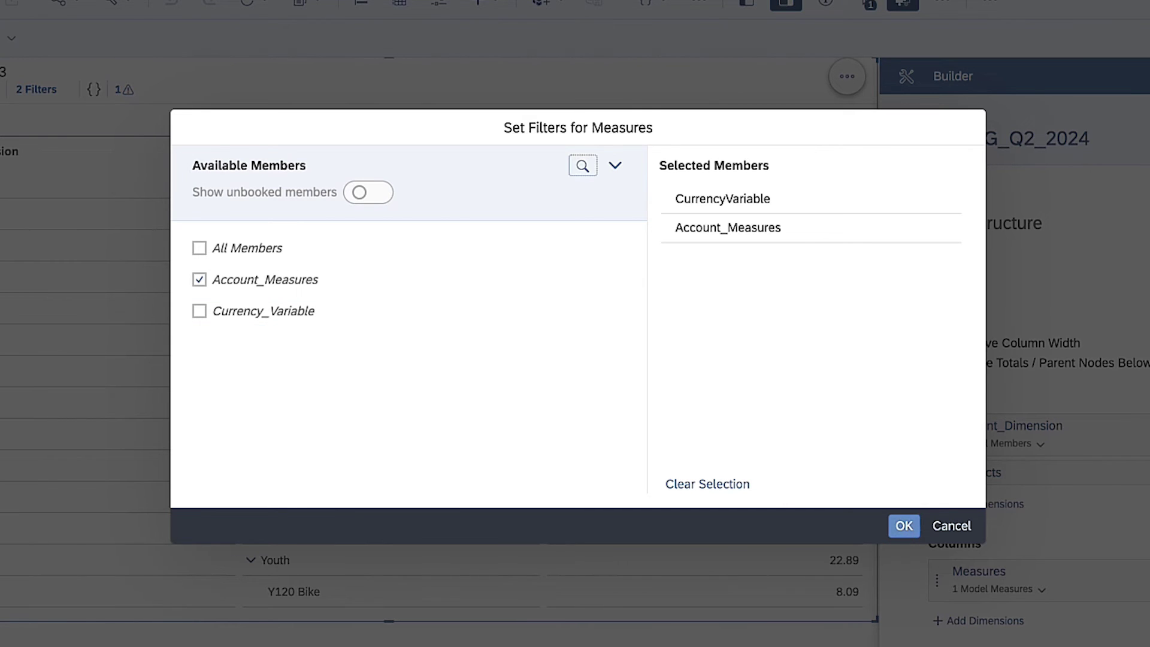
left_click(199, 311)
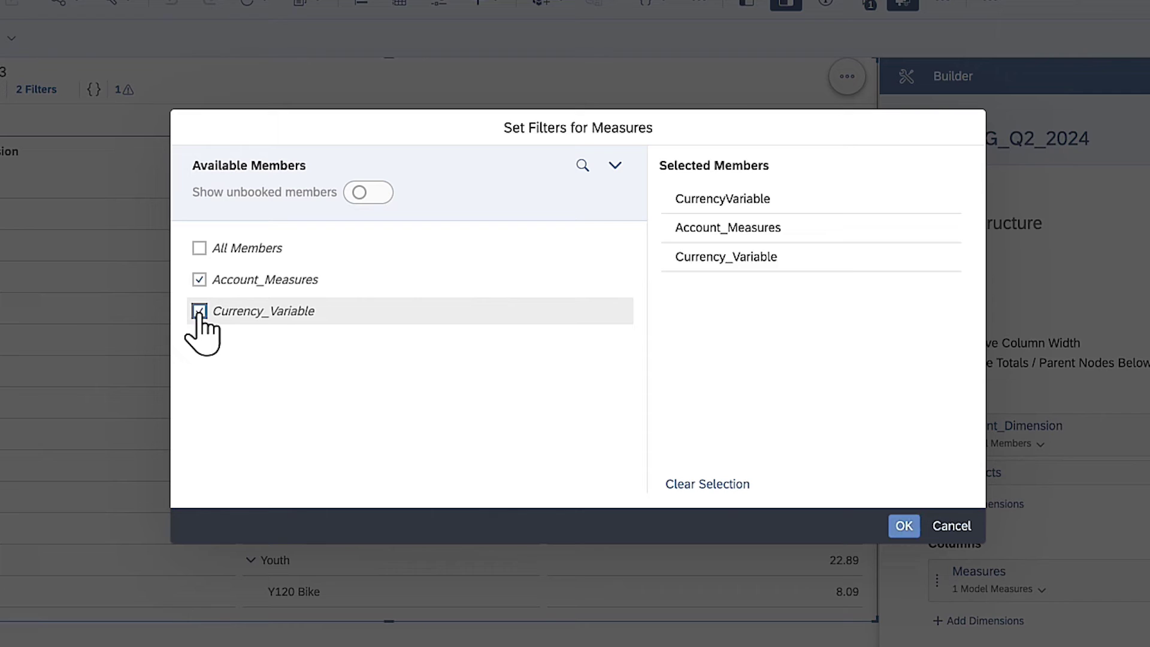
left_click(904, 527)
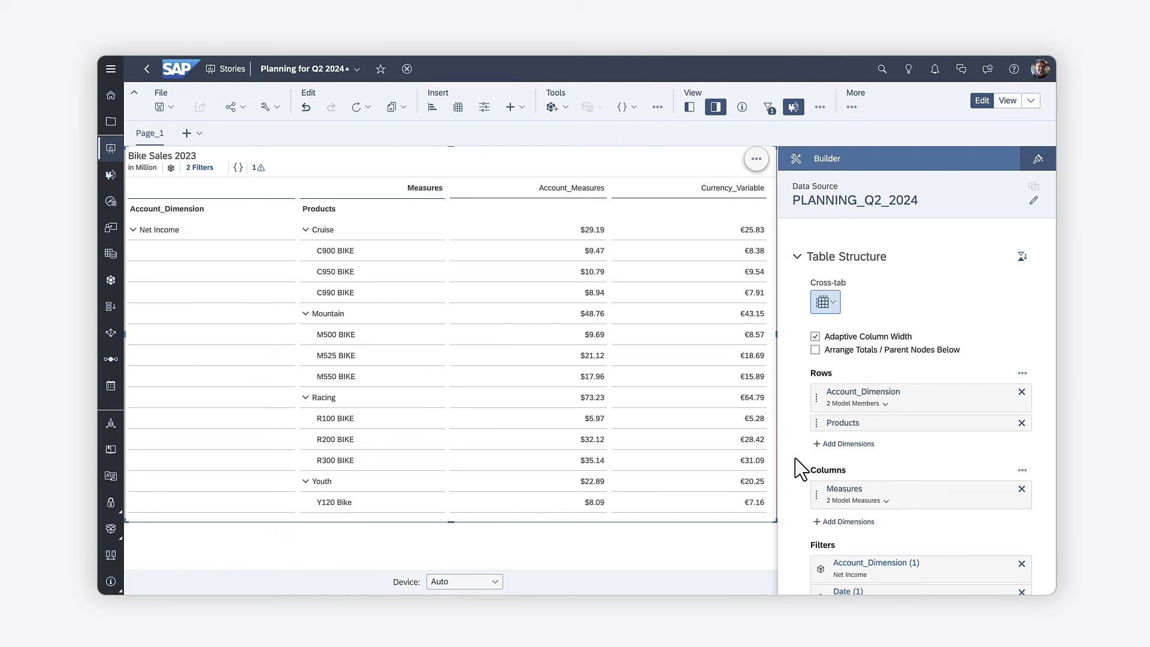
Set the table's own currency variable to USD.
left_click(239, 167)
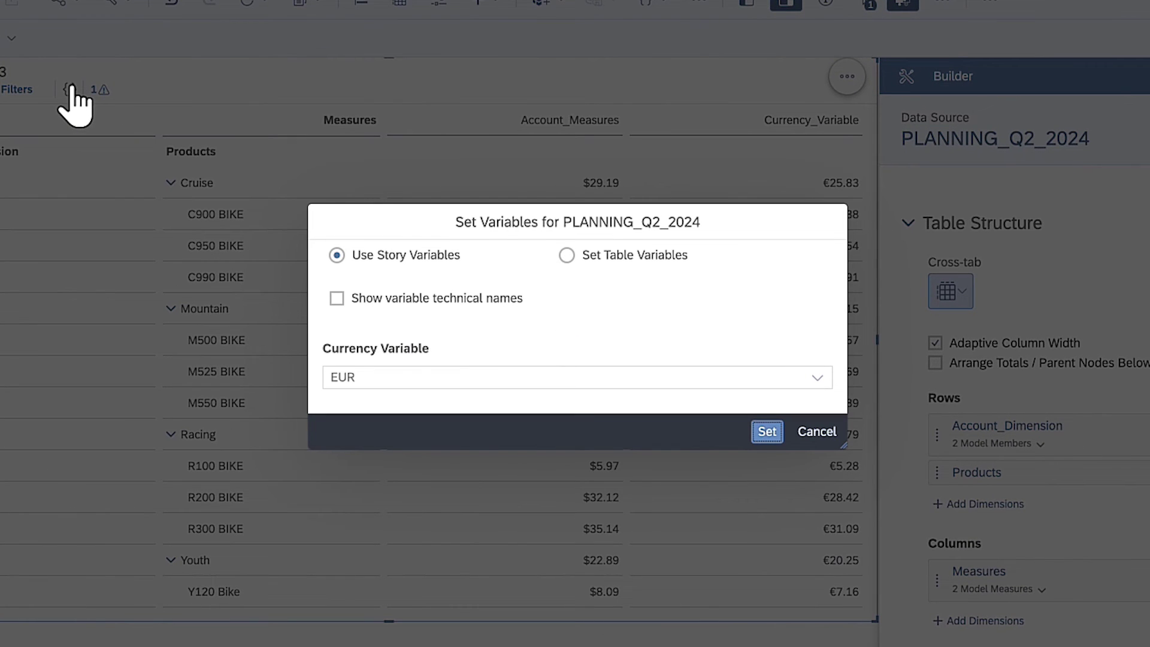
left_click(567, 254)
left_click(818, 378)
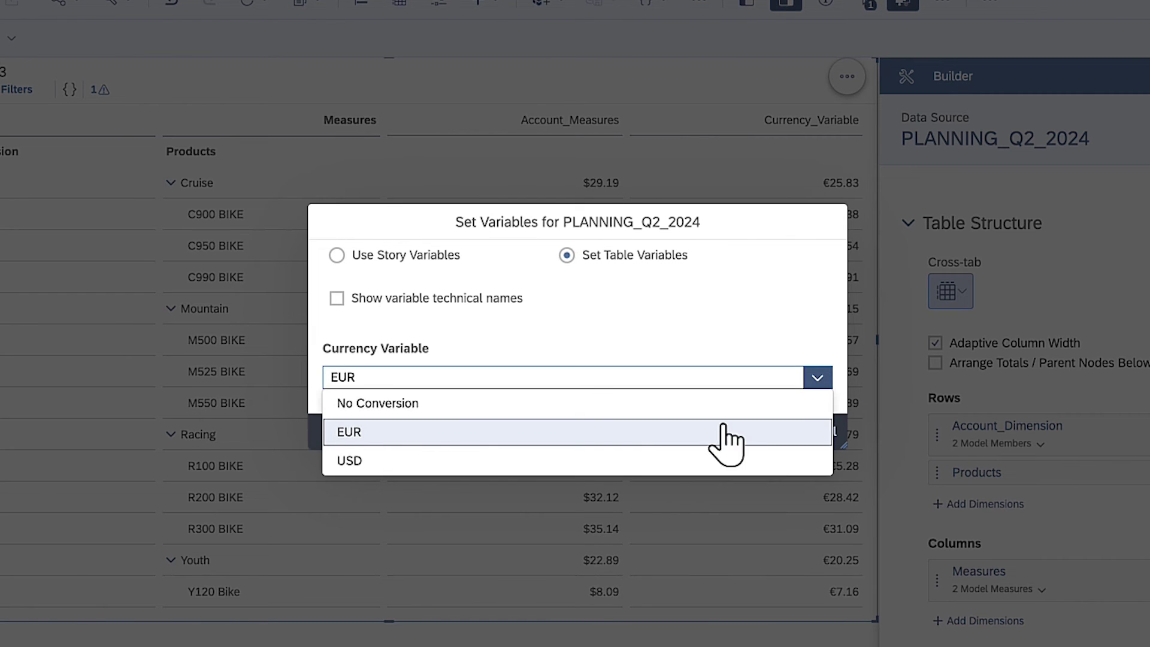
left_click(585, 465)
left_click(767, 432)
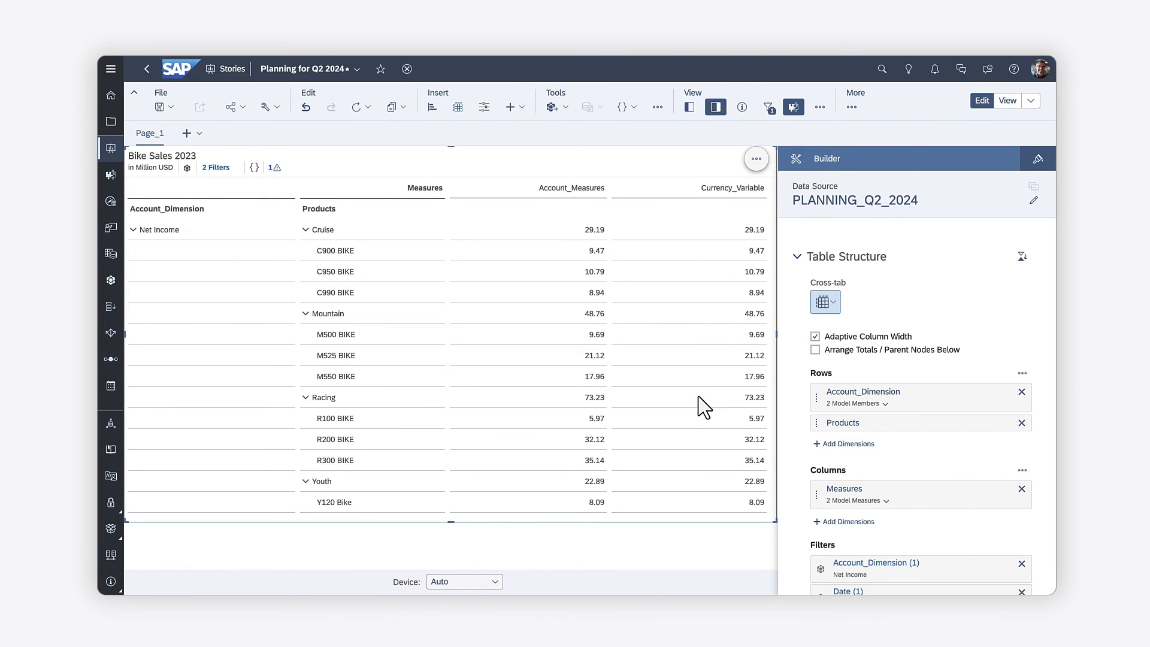
Add a currency conversion calculation named EURO to the table's measures.
mouse_move(984, 489)
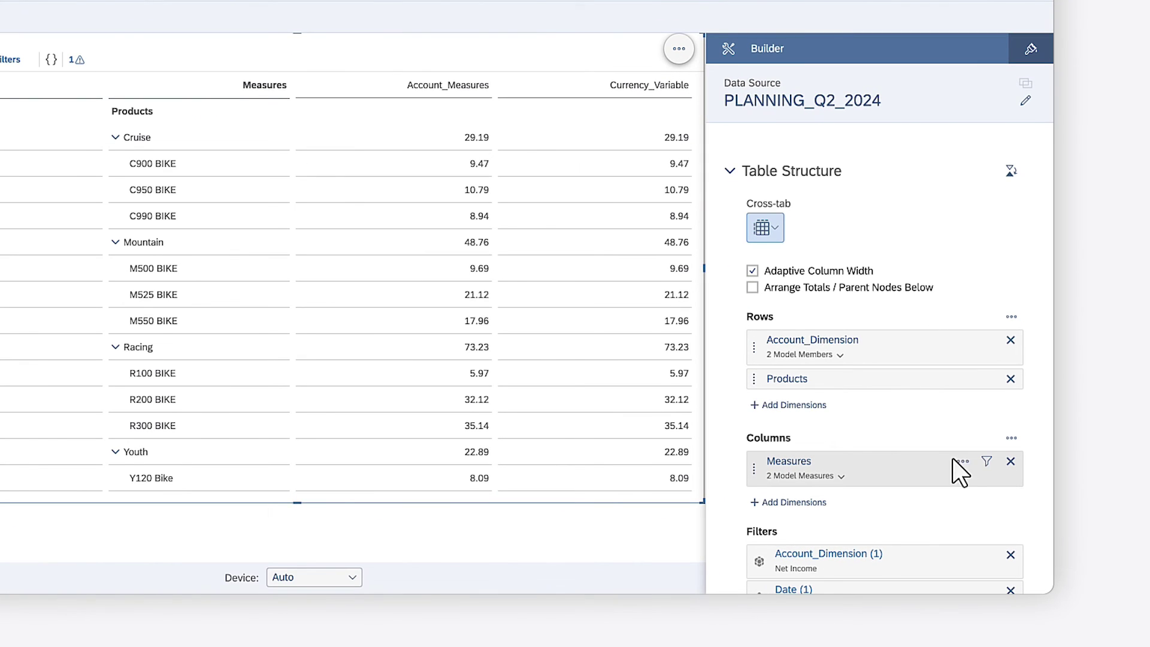
left_click(964, 462)
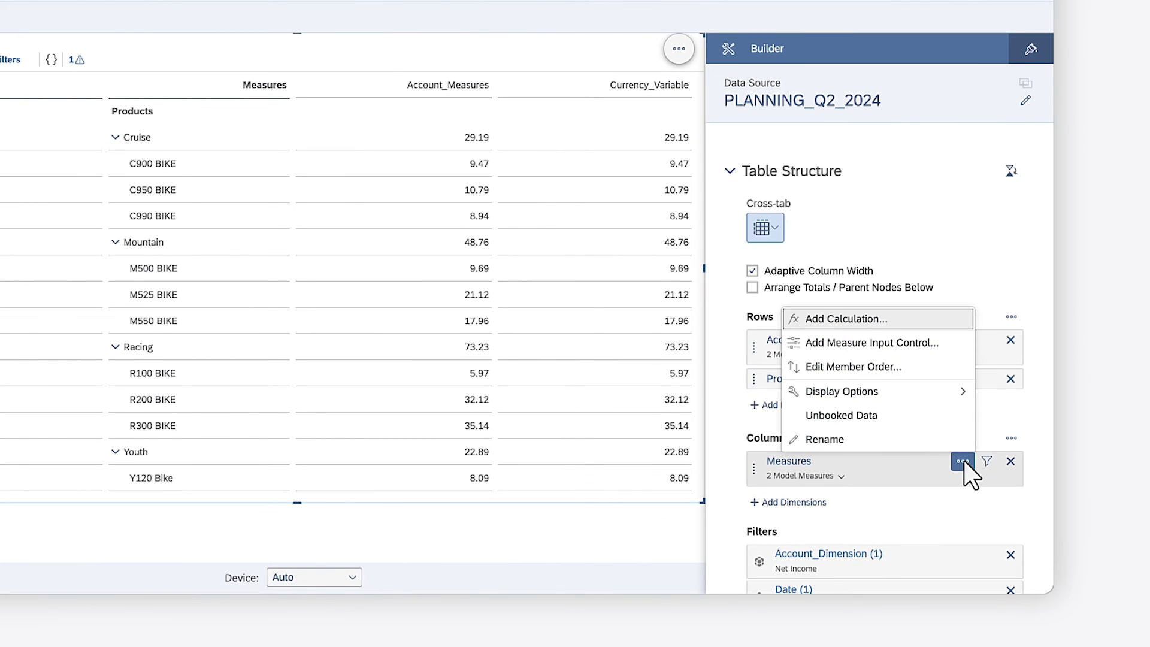
left_click(874, 318)
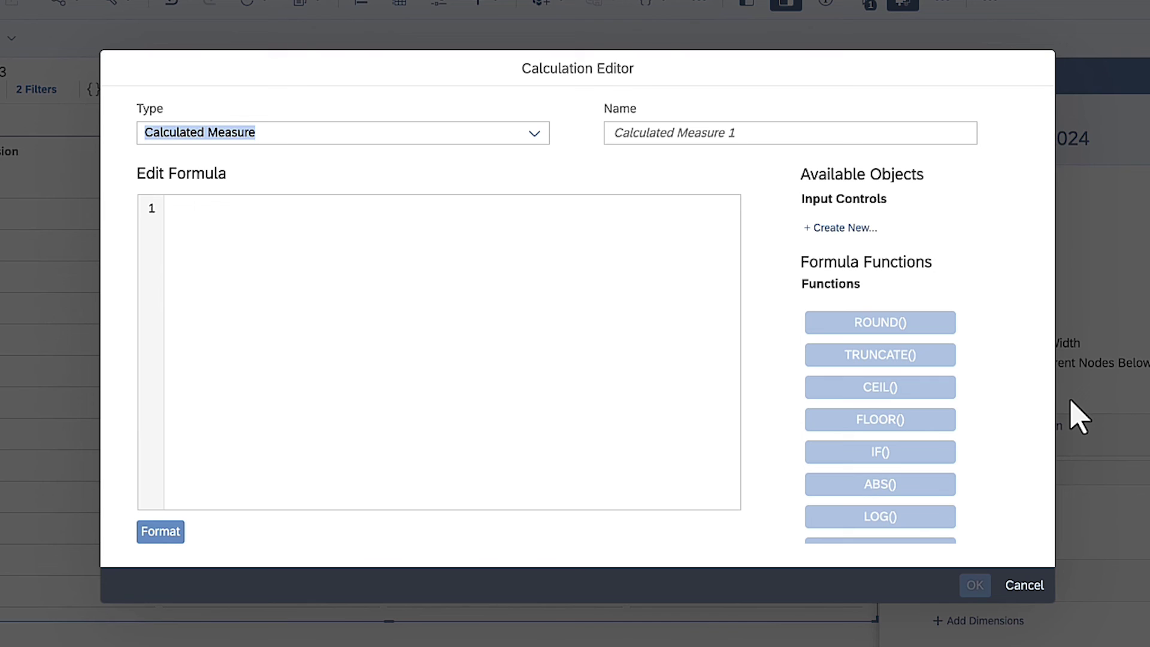
left_click(535, 134)
left_click(393, 217)
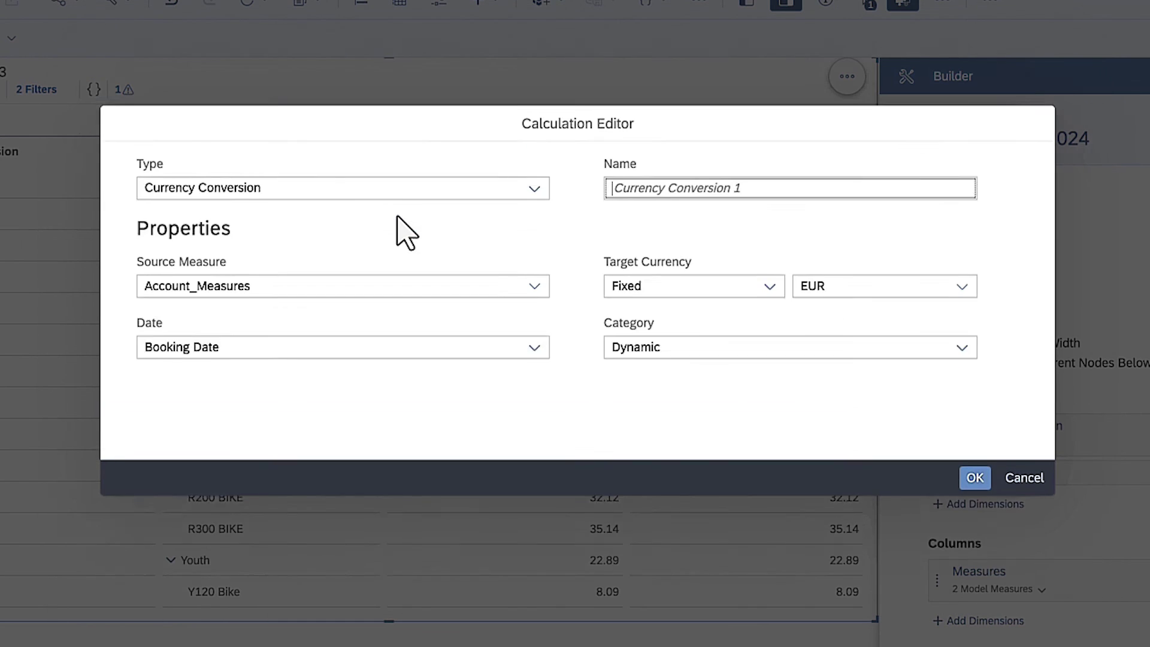
left_click(672, 219)
type("EURO")
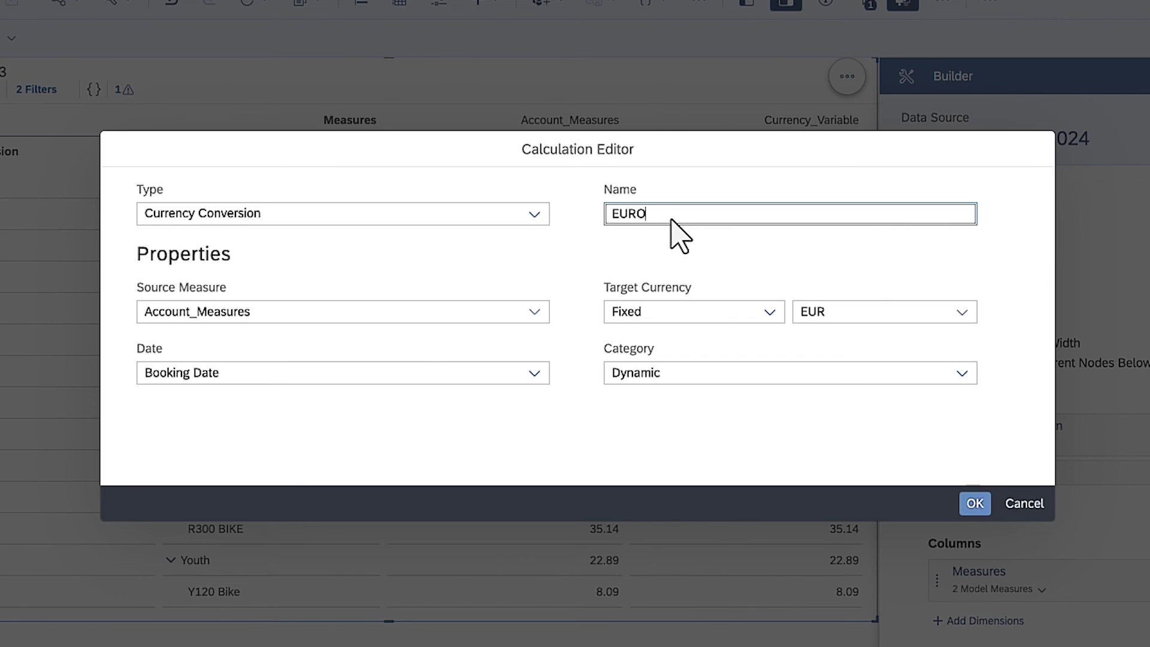
left_click(976, 504)
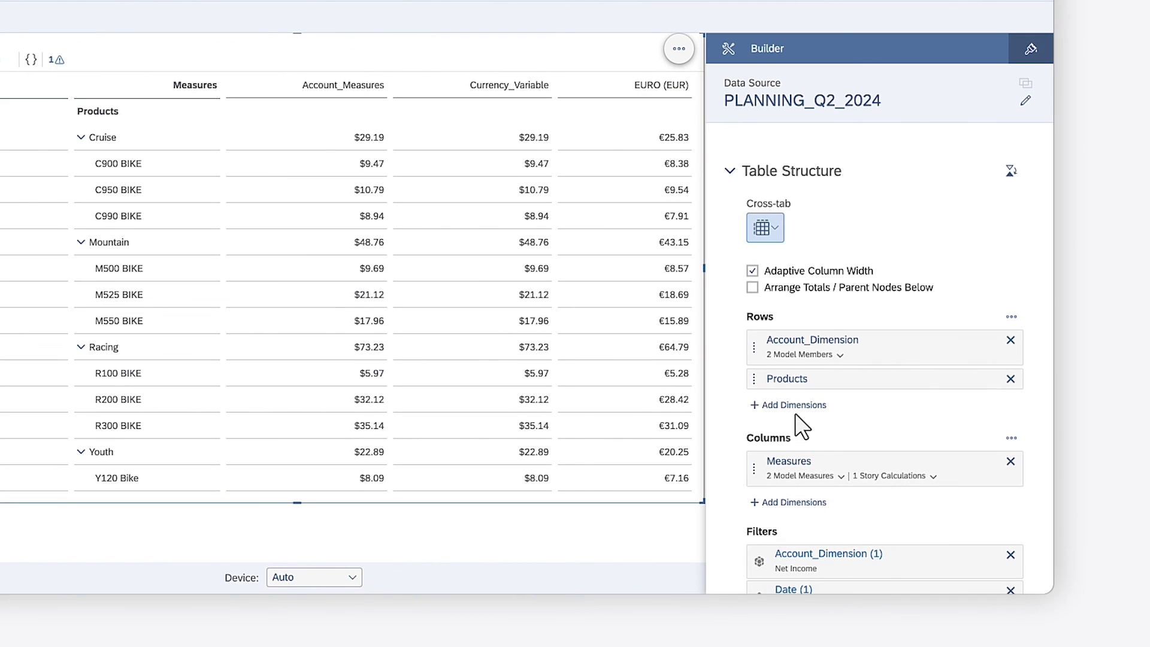
Review the model measures and story calculations lists used by the table.
left_click(839, 476)
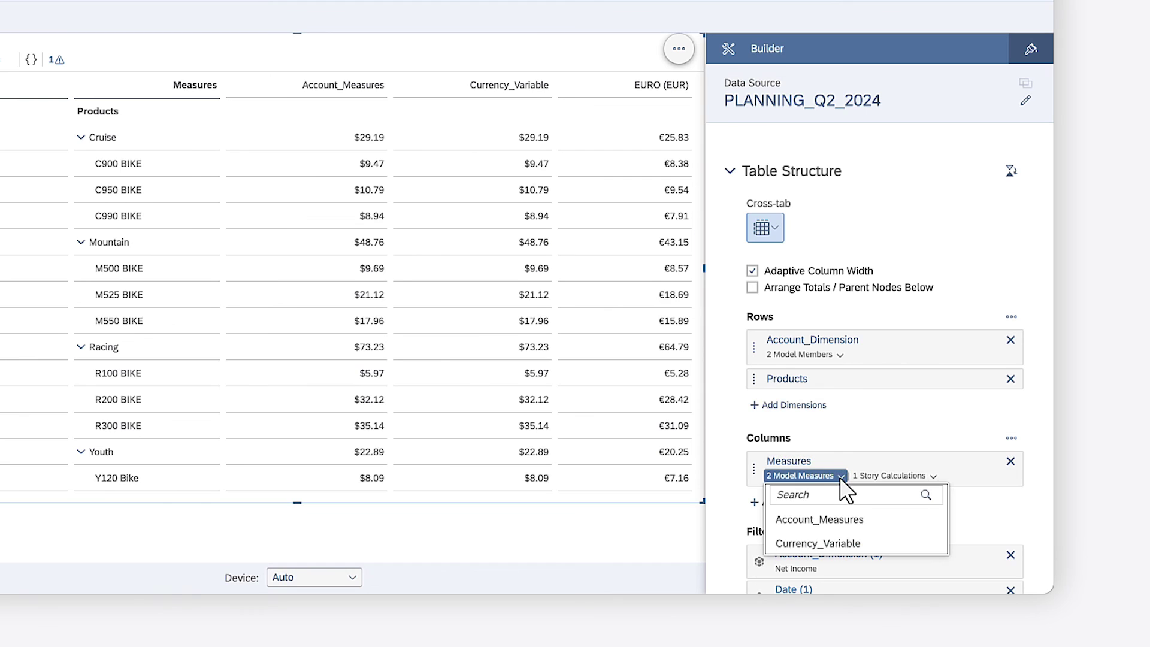
left_click(839, 477)
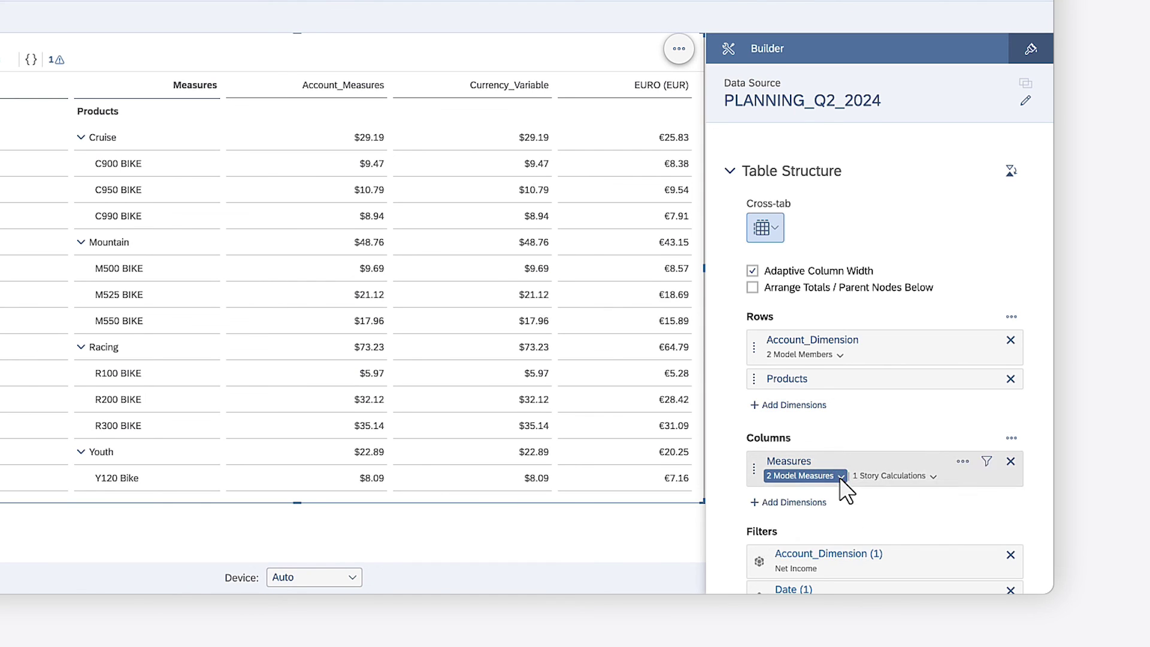
left_click(934, 475)
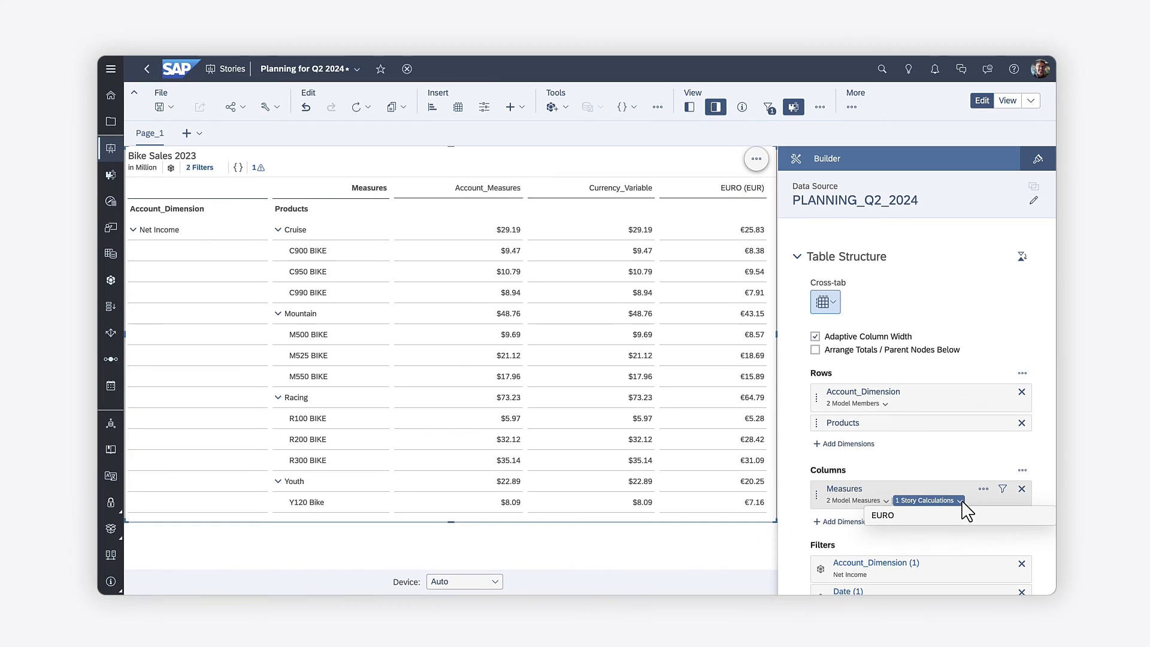
left_click(961, 501)
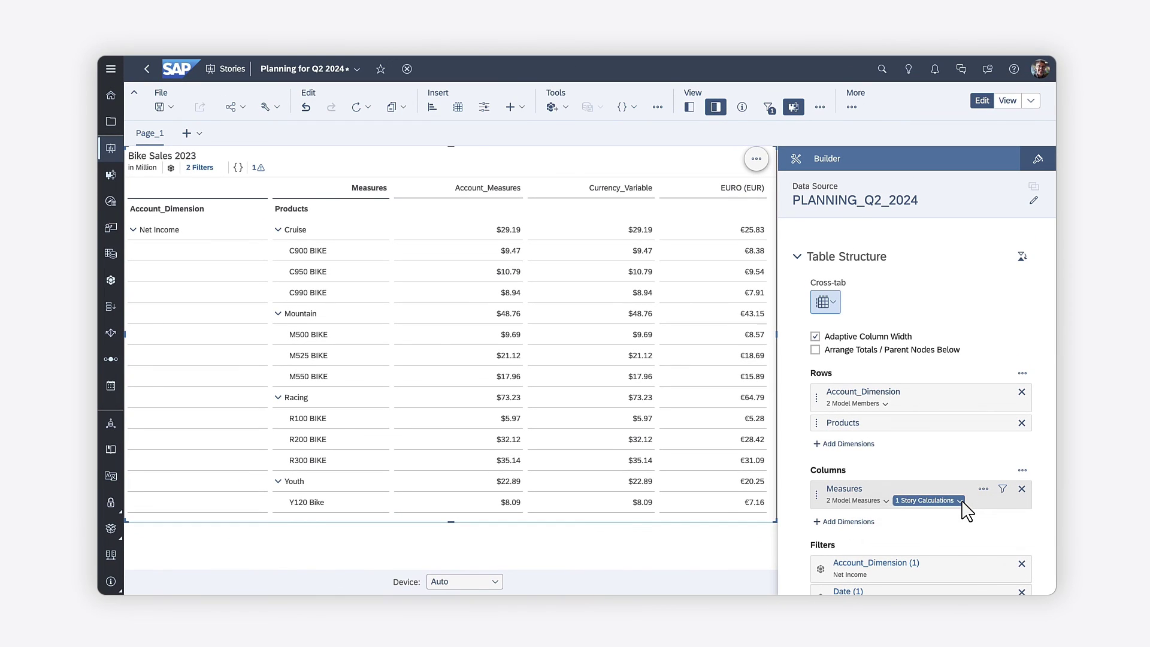